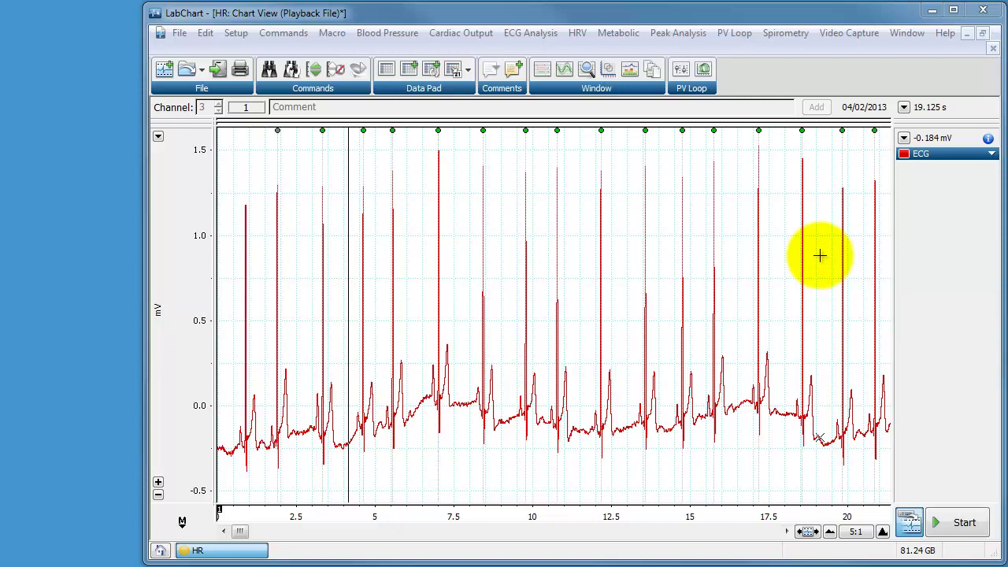
# - Zoom the time axis out to about ten minutes, back to ~20 s, and place a point on the ECG trace
pyautogui.click(828, 533)
pyautogui.click(828, 532)
pyautogui.click(828, 532)
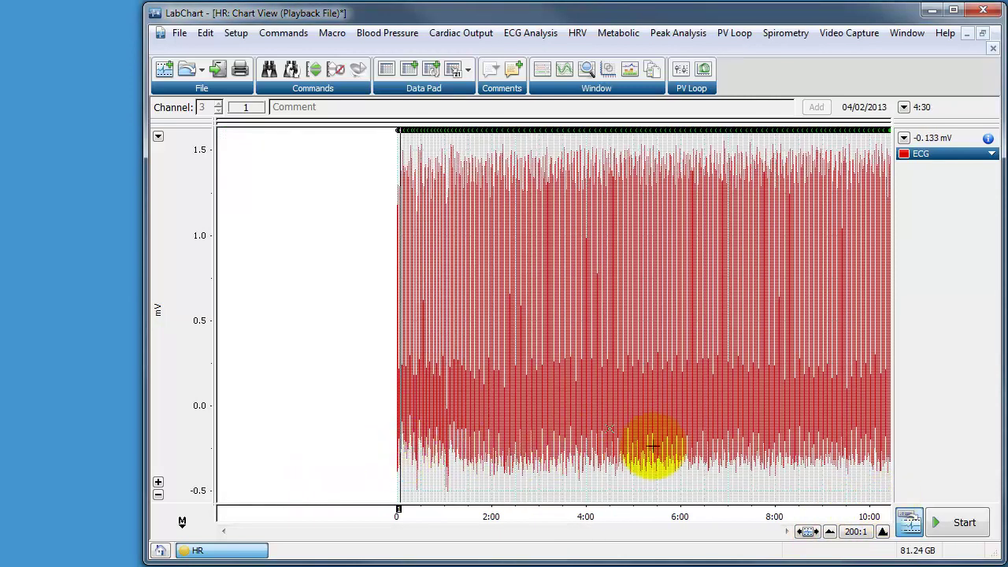
pyautogui.click(883, 532)
pyautogui.click(883, 533)
pyautogui.click(882, 532)
pyautogui.click(883, 533)
pyautogui.click(882, 533)
pyautogui.moveTo(590, 532); pyautogui.dragTo(750, 533)
pyautogui.moveTo(684, 545); pyautogui.dragTo(231, 531)
pyautogui.click(299, 401)
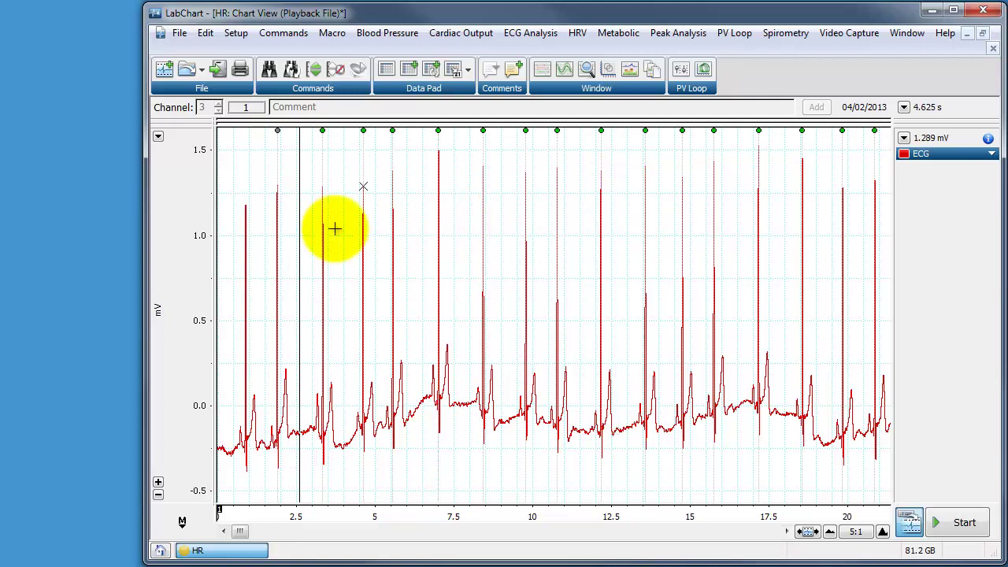
# - From a point near the trace start, set Find to search the data for Local maxima
pyautogui.click(236, 218)
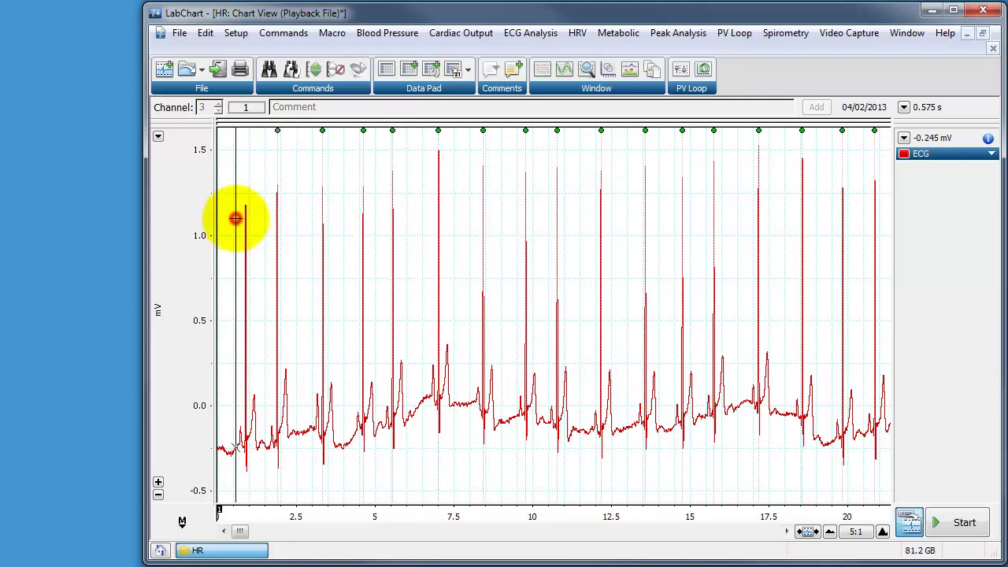
pyautogui.click(279, 33)
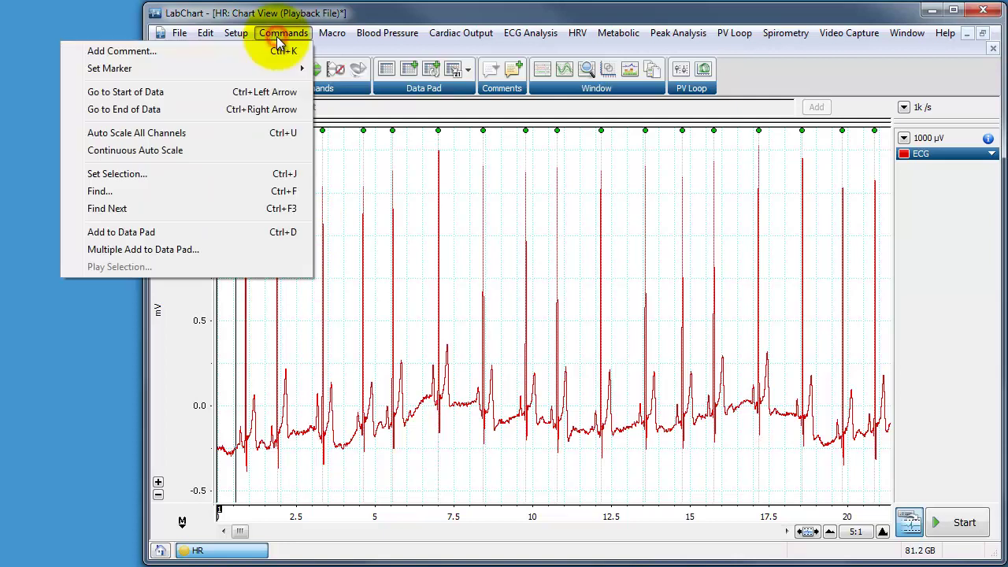
pyautogui.click(173, 191)
pyautogui.click(285, 190)
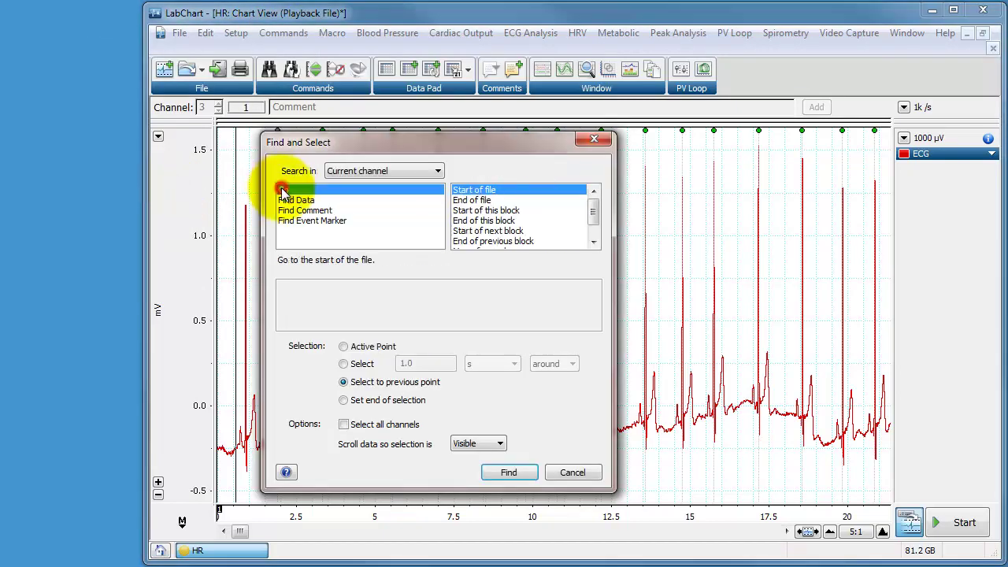
pyautogui.moveTo(596, 213)
pyautogui.mouseDown()
pyautogui.moveTo(594, 232)
pyautogui.moveTo(594, 205)
pyautogui.mouseUp()
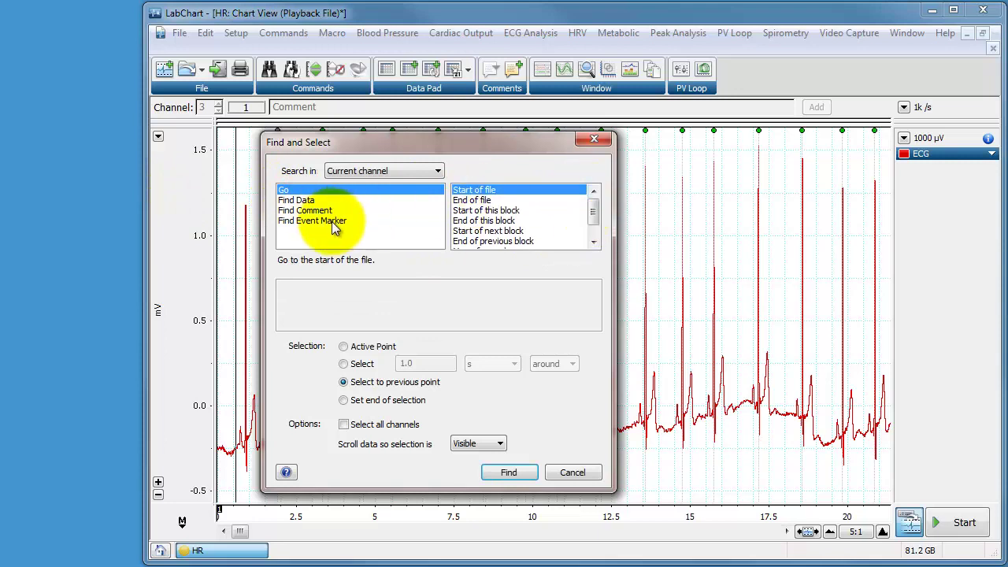
pyautogui.click(294, 202)
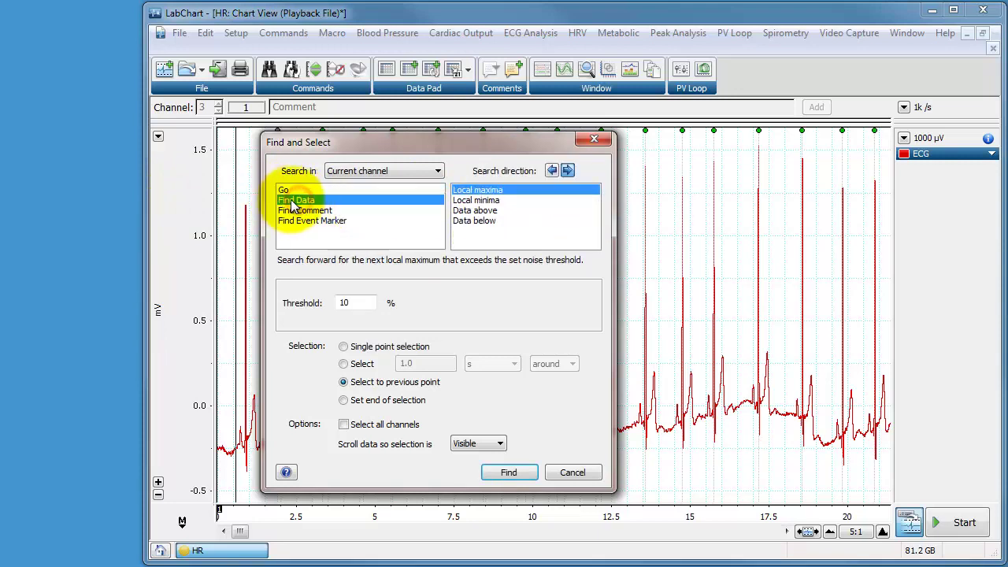
pyautogui.click(481, 202)
pyautogui.click(484, 191)
pyautogui.click(490, 200)
pyautogui.click(492, 211)
pyautogui.click(490, 221)
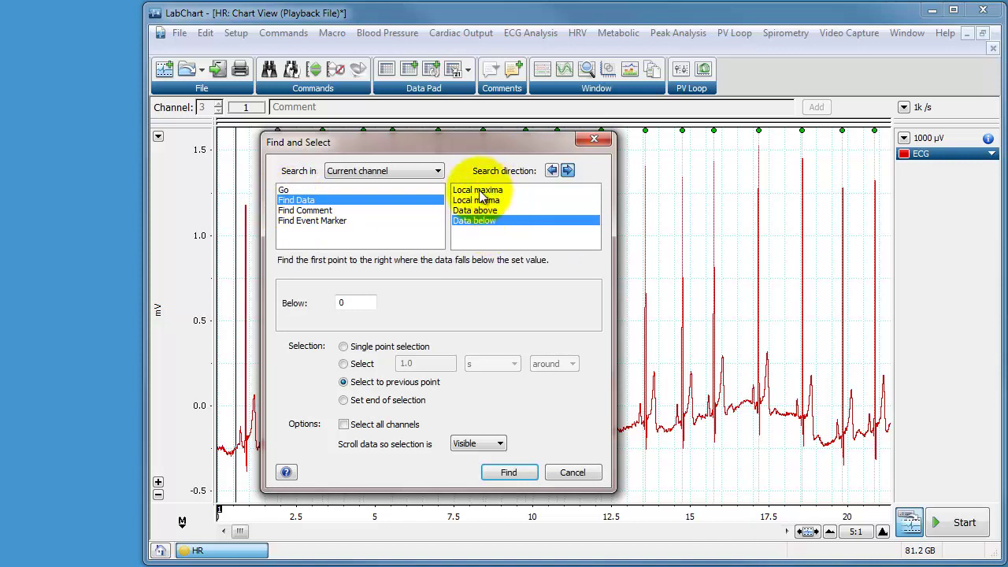
pyautogui.click(490, 191)
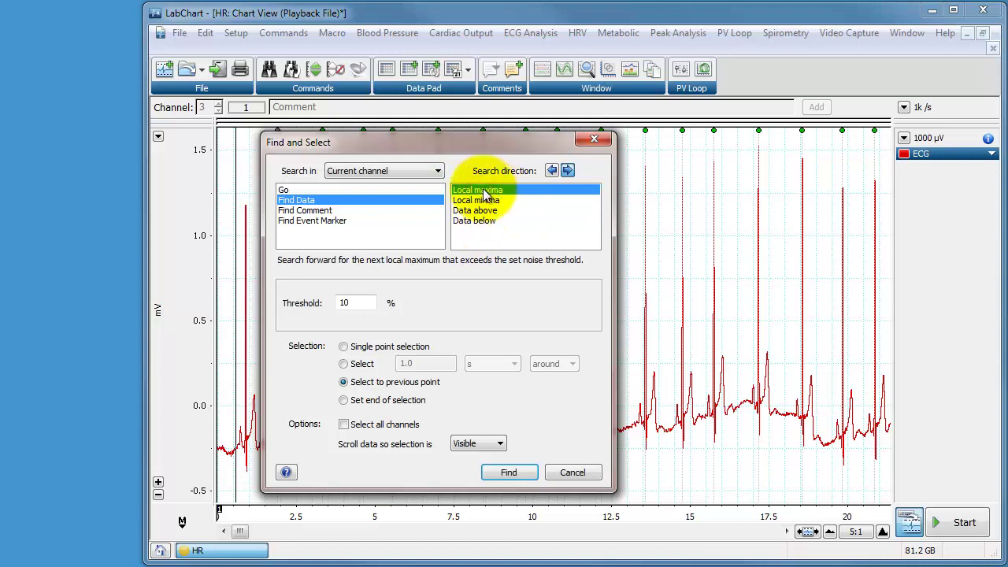
# - Use a 10% threshold with Single point selection and find the first R-wave peak
pyautogui.moveTo(334, 303); pyautogui.dragTo(375, 307)
pyautogui.click(372, 305)
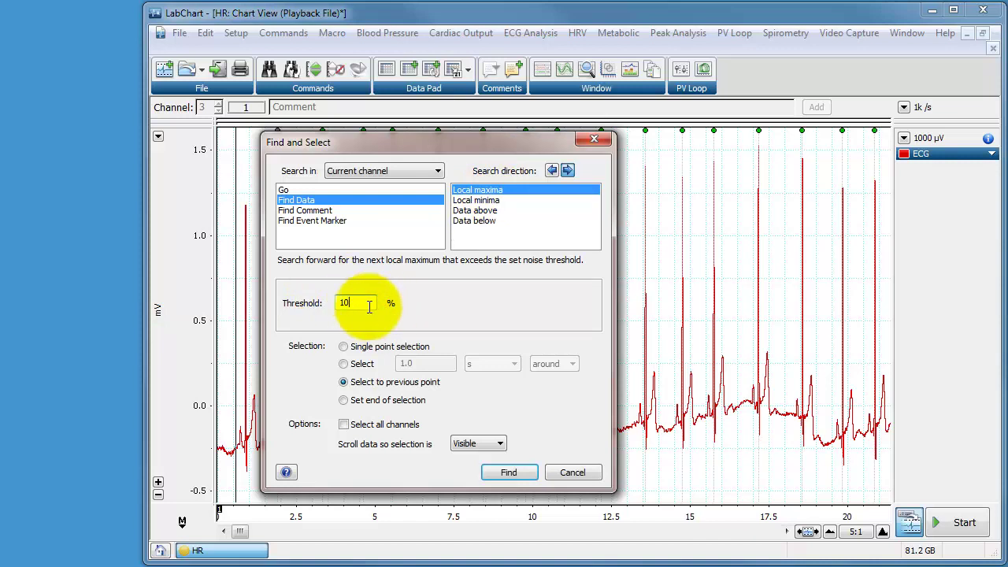
pyautogui.click(343, 346)
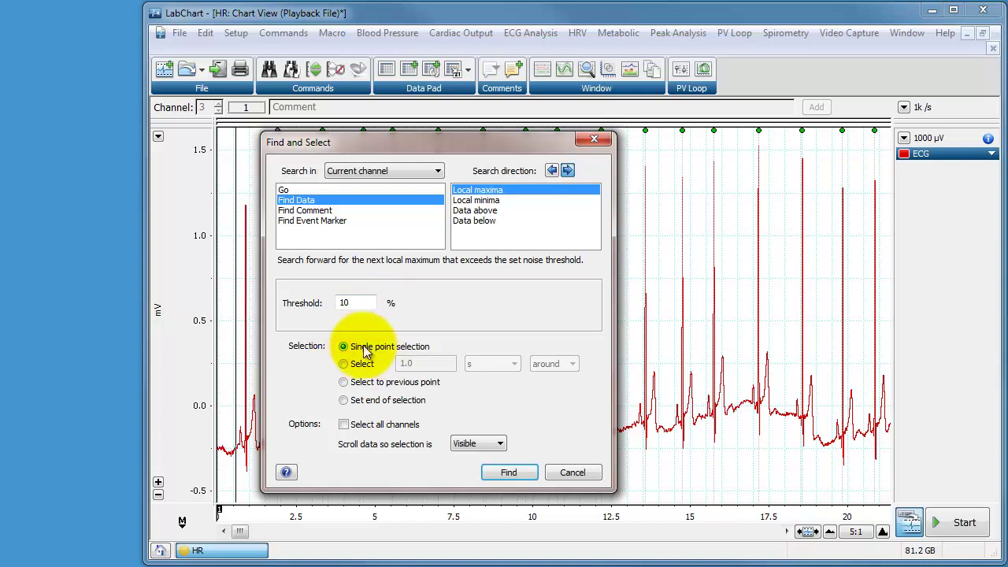
pyautogui.click(504, 472)
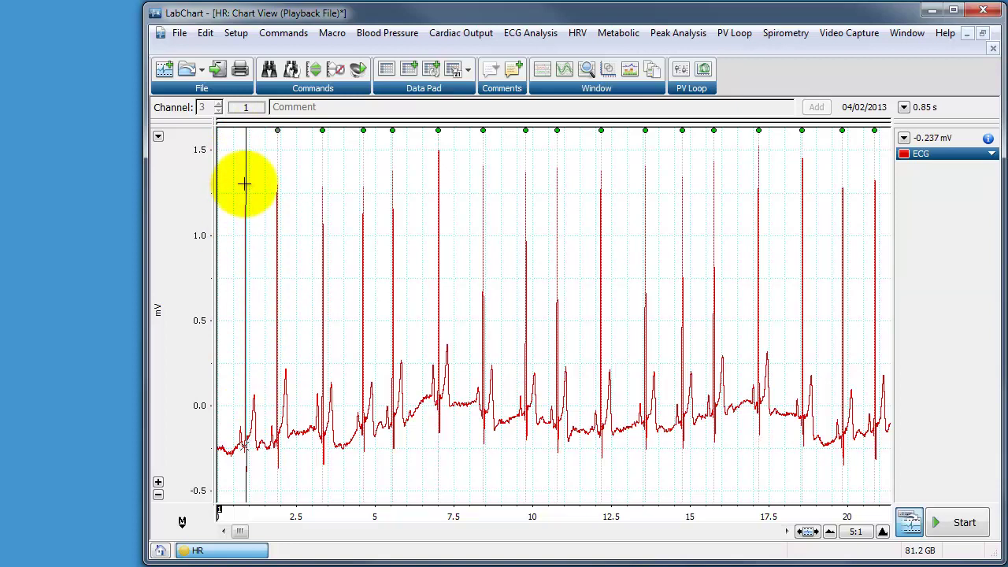
# - Find the next R-wave peaks repeatedly, stepping out to about 17.2 s
pyautogui.click(284, 33)
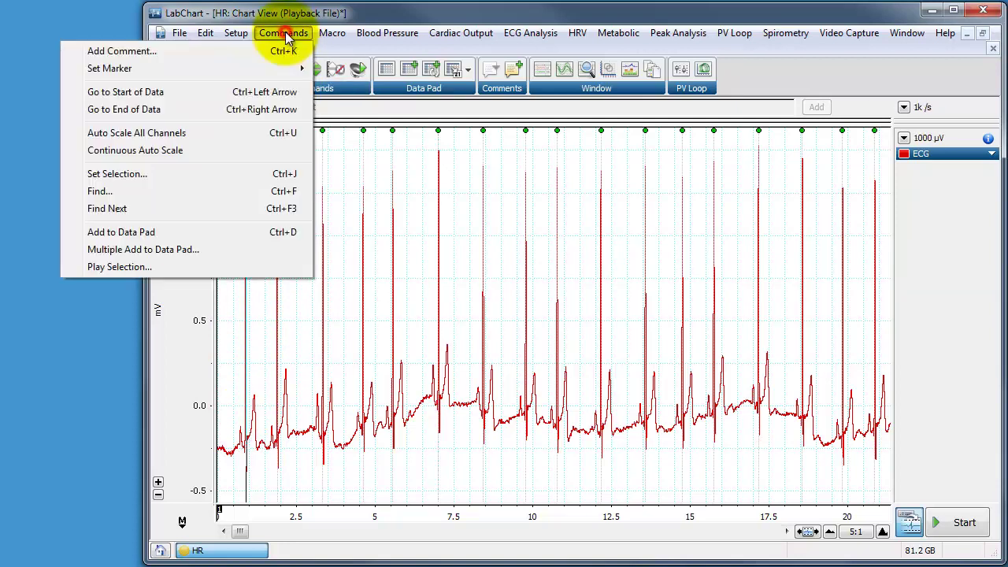
pyautogui.click(284, 208)
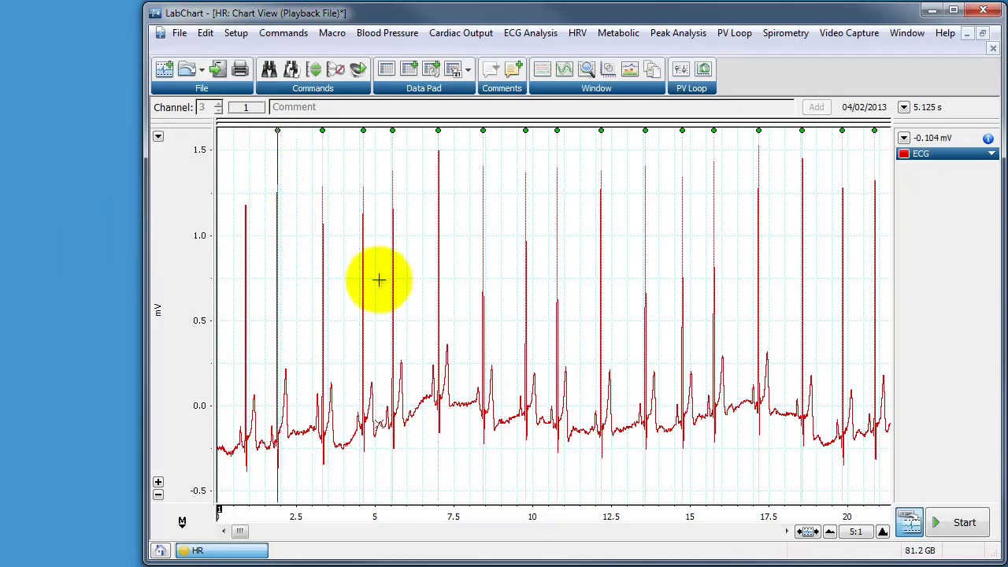
pyautogui.hotkey('ctrl', 'g')
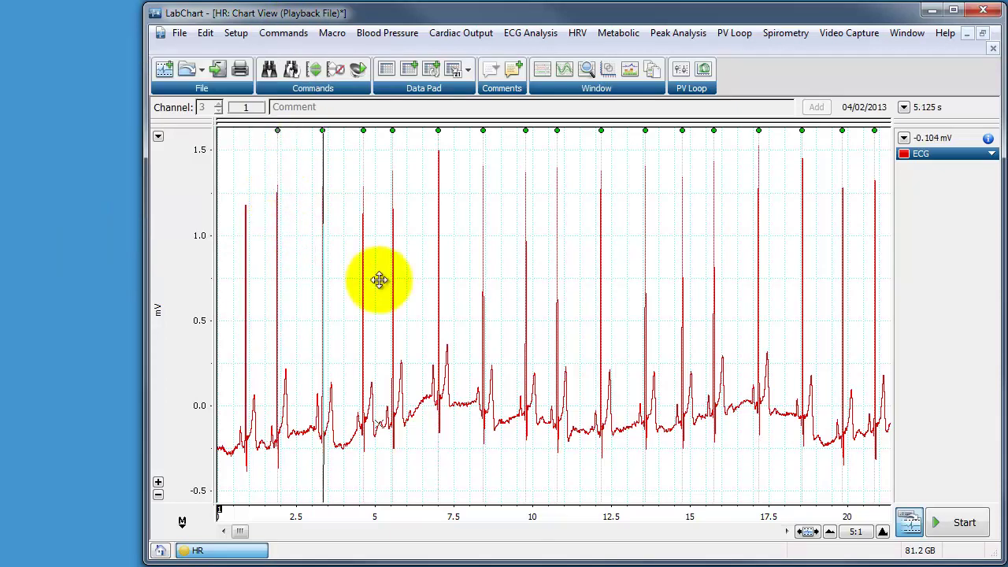
pyautogui.hotkey('ctrl', 'g')
pyautogui.hotkey('ctrl', 'g')
pyautogui.hotkey('ctrl', 'g')
pyautogui.hotkey('ctrl', 'g')
pyautogui.hotkey('ctrl', 'g')
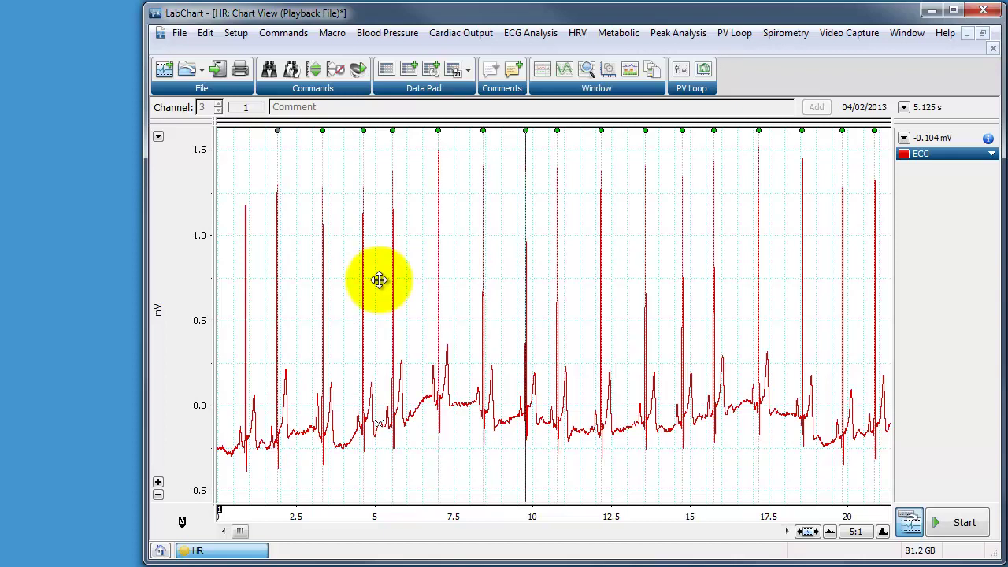
pyautogui.hotkey('ctrl', 'g')
pyautogui.hotkey('ctrl', 'g')
pyautogui.hotkey('ctrl', 'g')
pyautogui.hotkey('ctrl', 'g')
pyautogui.hotkey('ctrl', 'g')
pyautogui.hotkey('ctrl', 'g')
pyautogui.hotkey('ctrl', 'g')
pyautogui.hotkey('ctrl', 'g')
pyautogui.hotkey('ctrl', 'g')
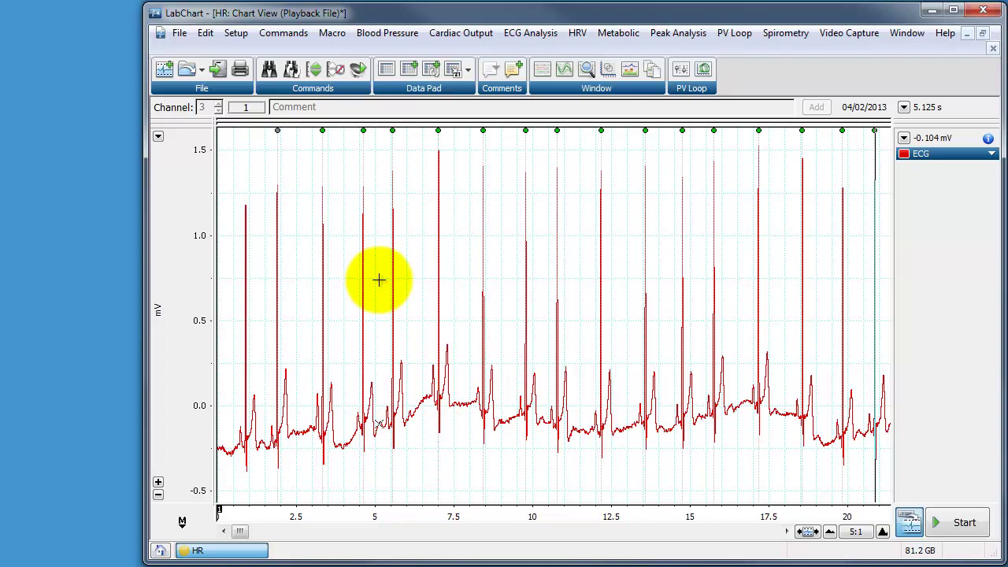
# - From near the trace start, switch Find to Select to previous point and select the first R-R interval
pyautogui.click(234, 145)
pyautogui.click(282, 33)
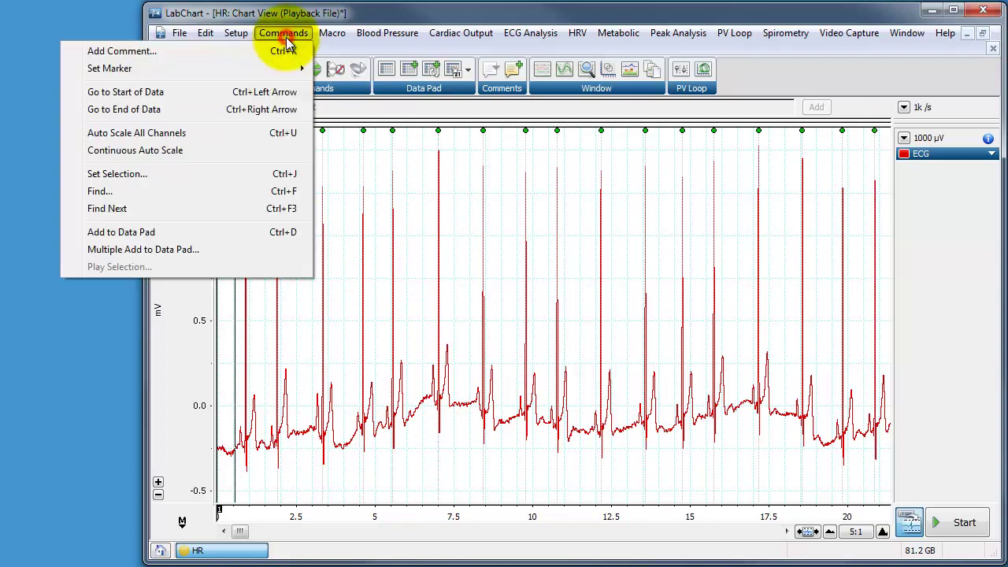
pyautogui.click(175, 191)
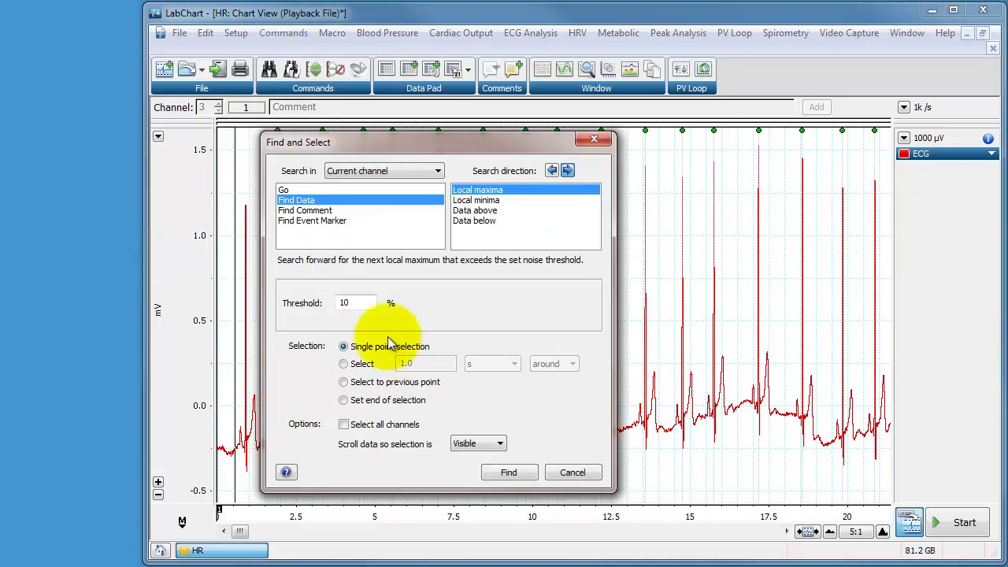
pyautogui.click(343, 383)
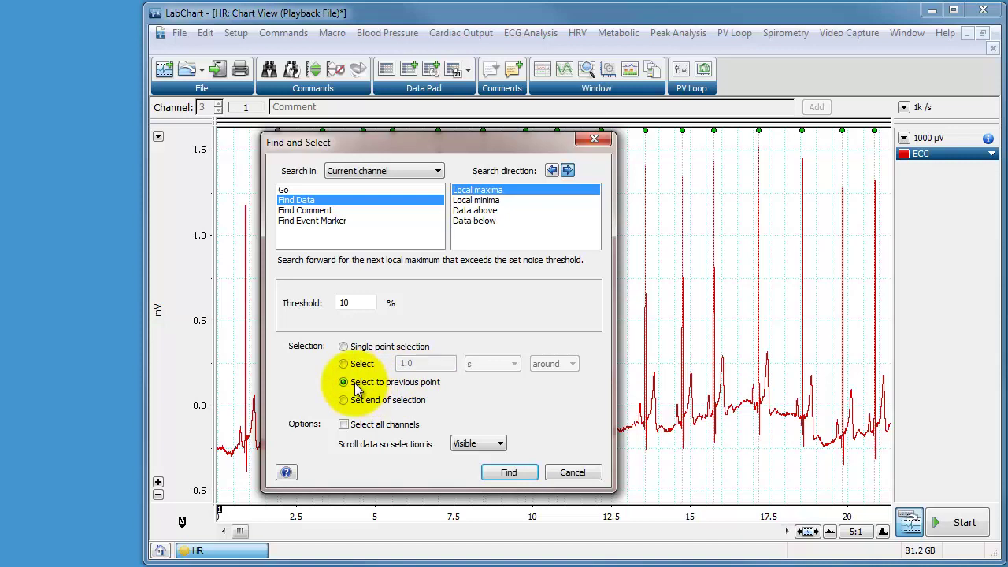
pyautogui.click(511, 472)
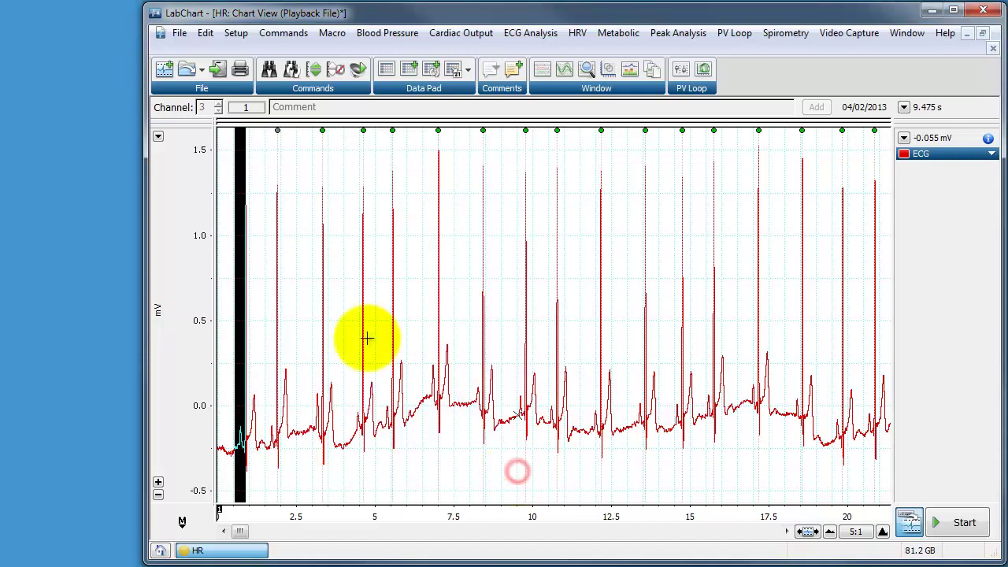
# - Step the interval selection forward beat by beat, through 12.5 s and 19 s, to the last interval near 20 s
pyautogui.click(241, 213)
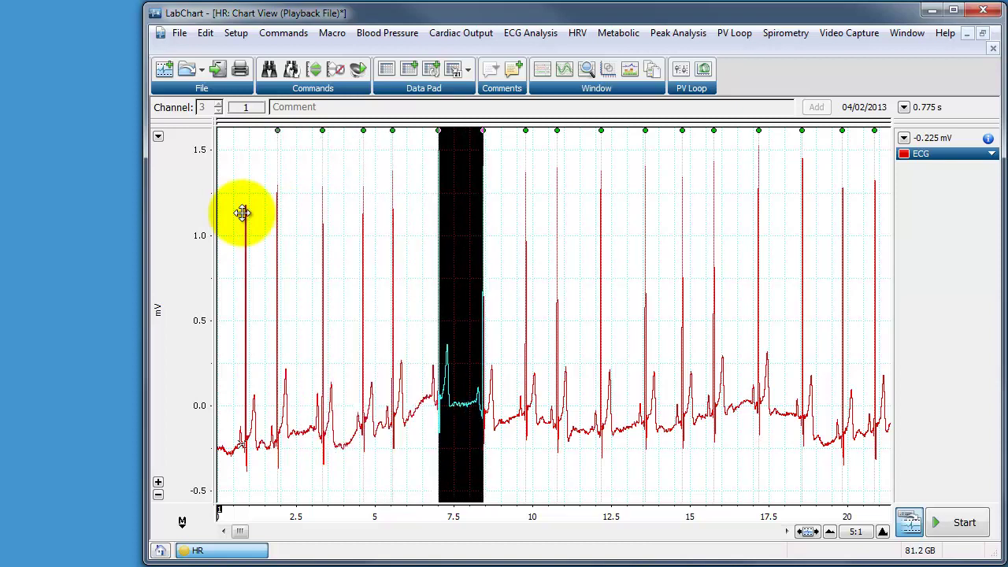
pyautogui.press('Right')
pyautogui.press('Right')
pyautogui.press('Right')
pyautogui.press('Right')
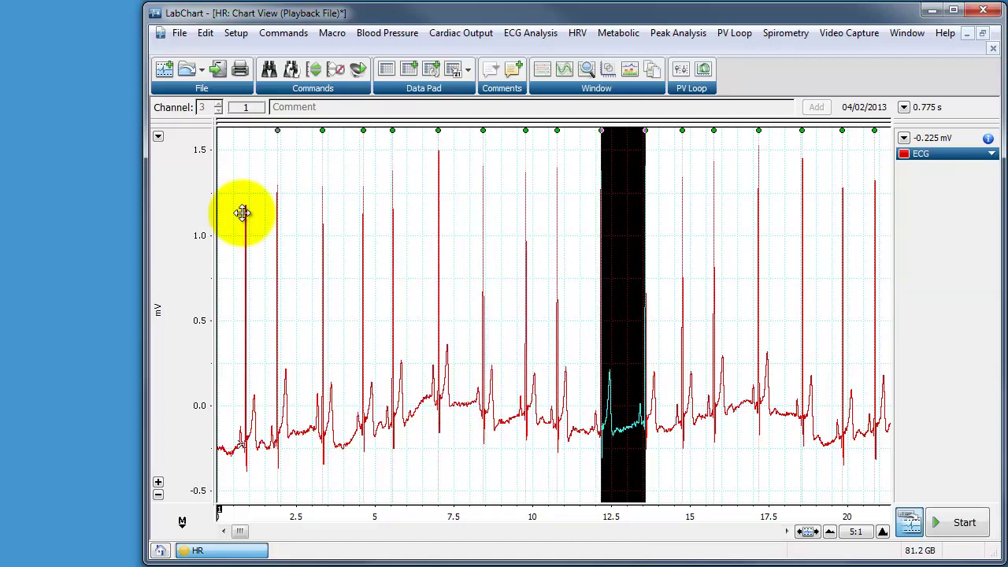
pyautogui.press('Right')
pyautogui.press('Right')
pyautogui.press('Right')
pyautogui.press('Right')
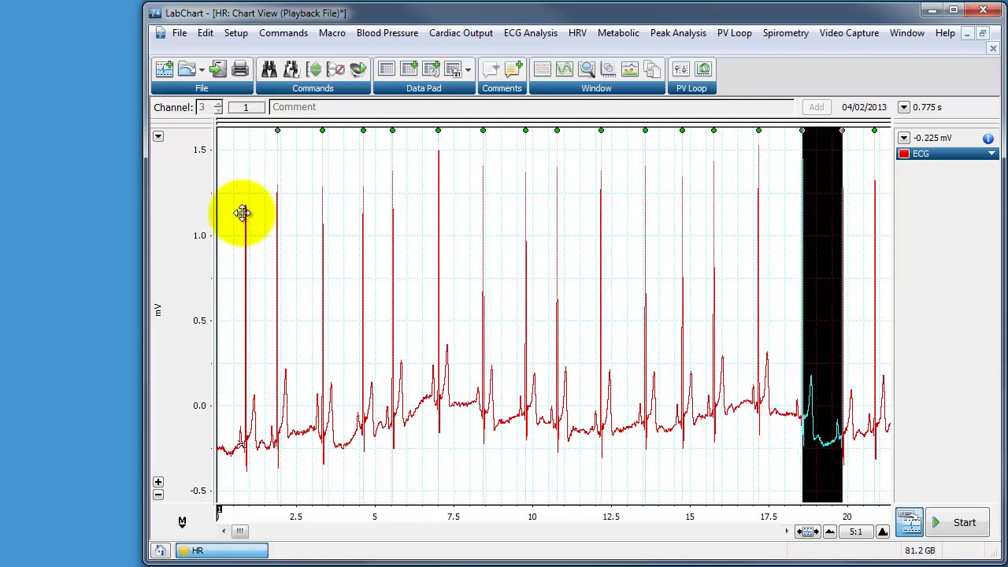
pyautogui.press('Right')
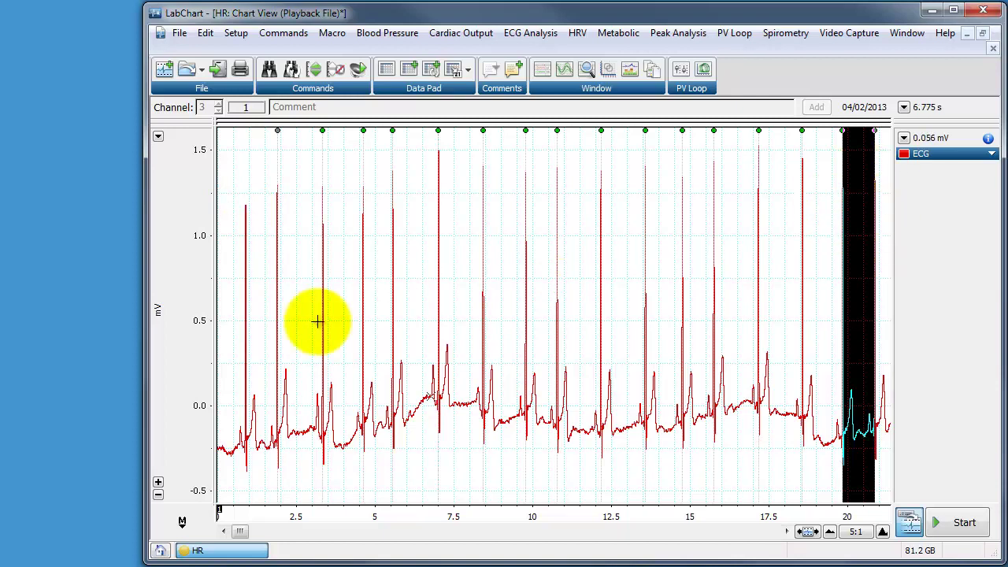
# - In the Data Pad, set column A to Selection & Active Point > Selection Duration with custom format 0.0###
pyautogui.click(237, 310)
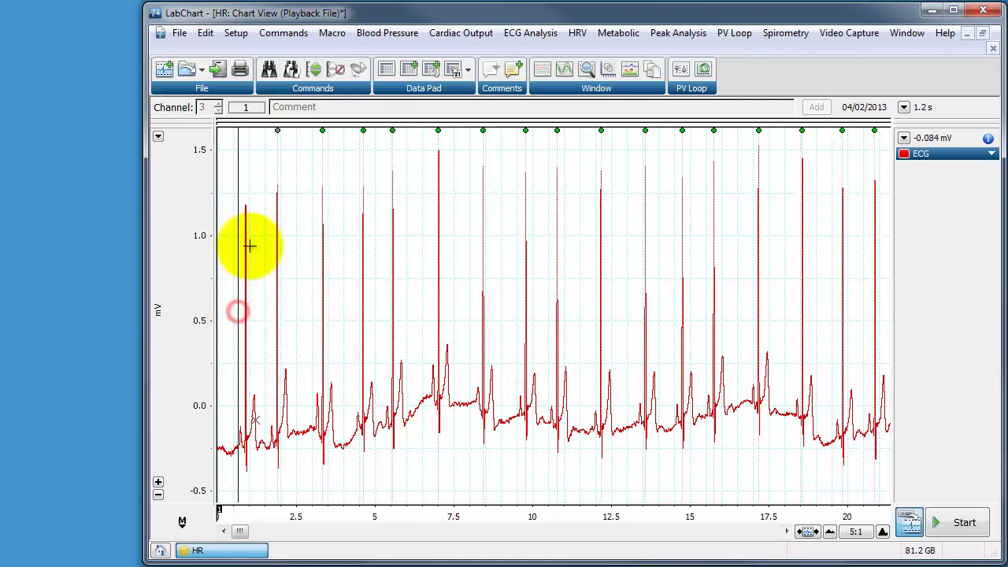
pyautogui.click(386, 68)
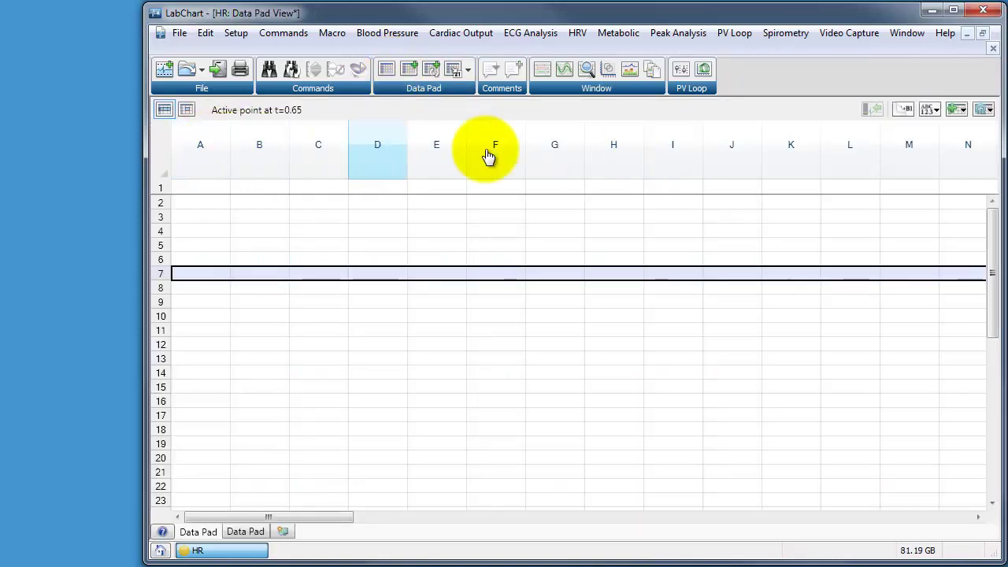
pyautogui.click(196, 152)
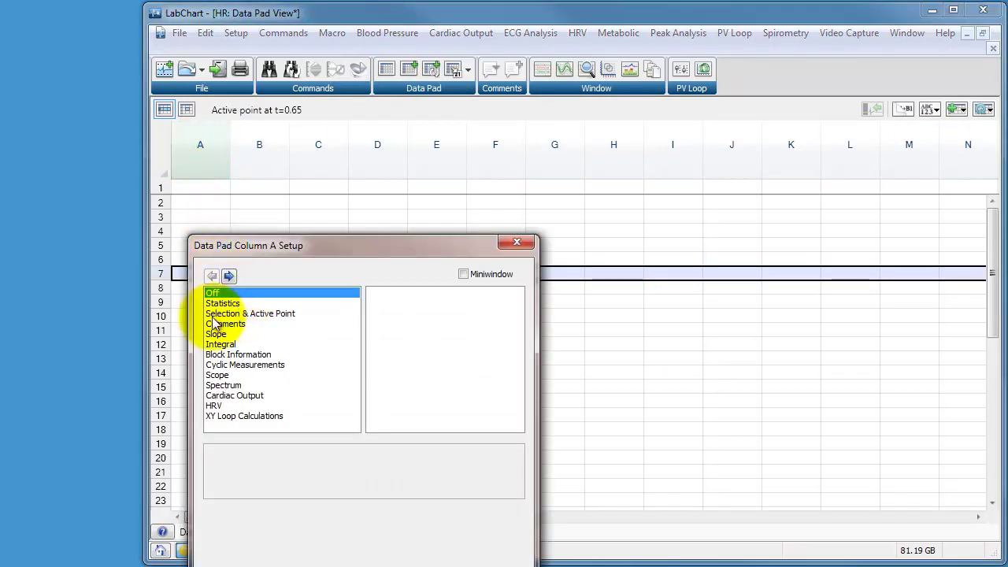
pyautogui.moveTo(297, 249); pyautogui.dragTo(307, 117)
pyautogui.click(296, 161)
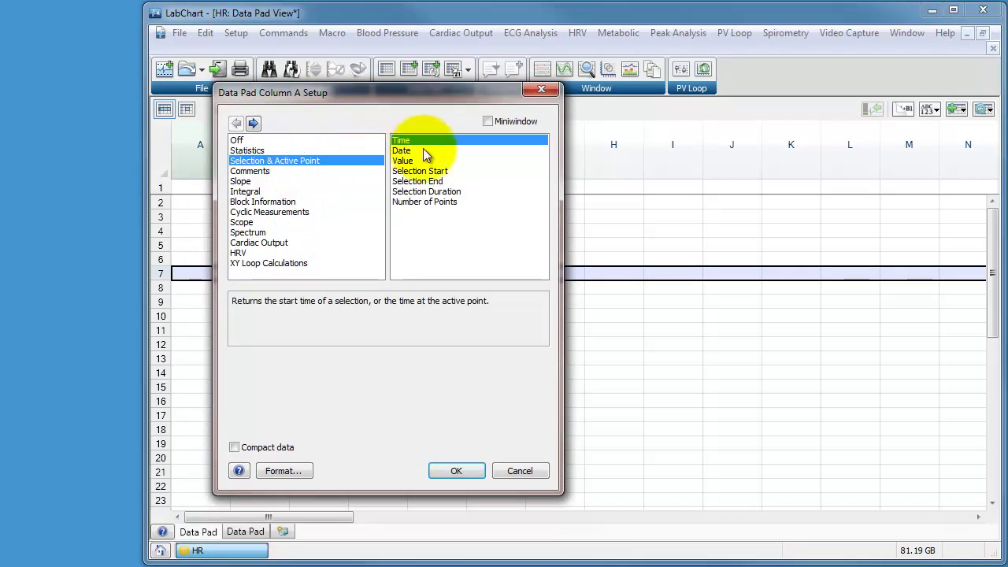
pyautogui.click(428, 191)
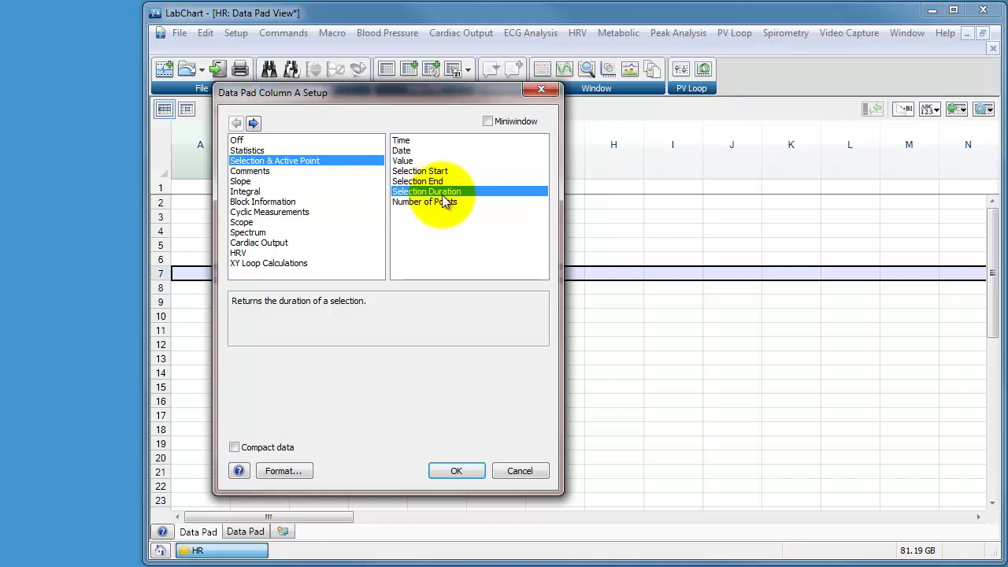
pyautogui.click(293, 469)
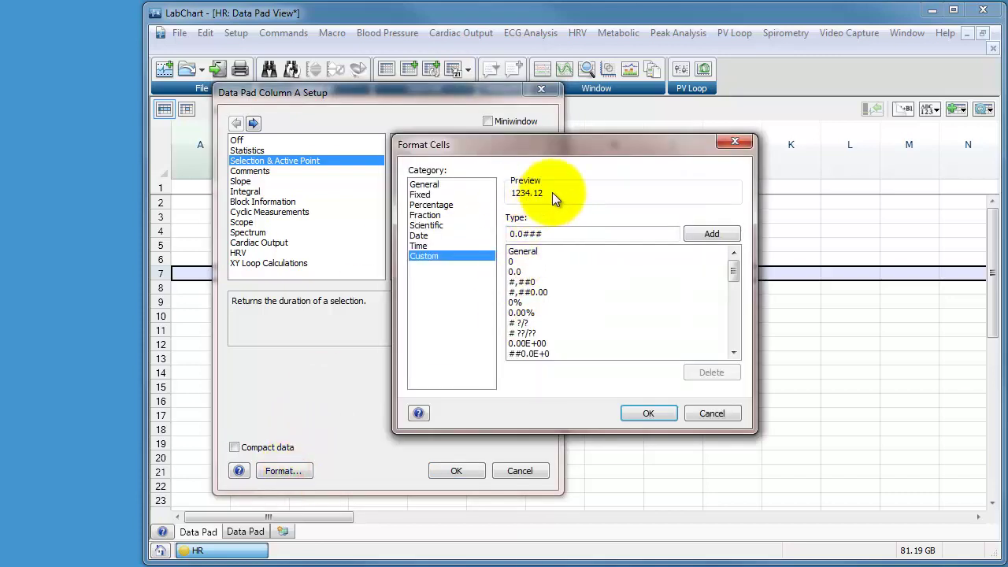
pyautogui.click(648, 413)
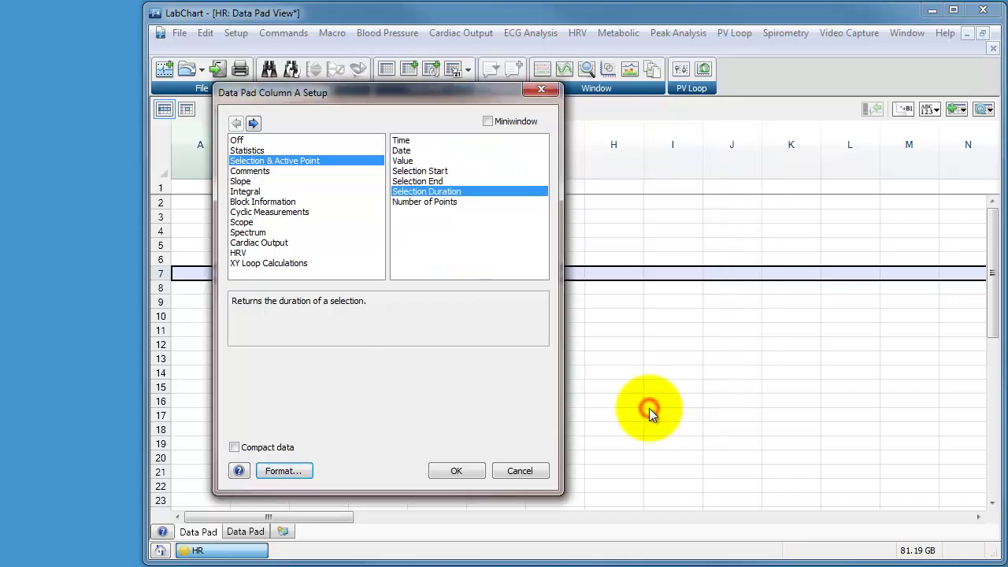
pyautogui.click(456, 470)
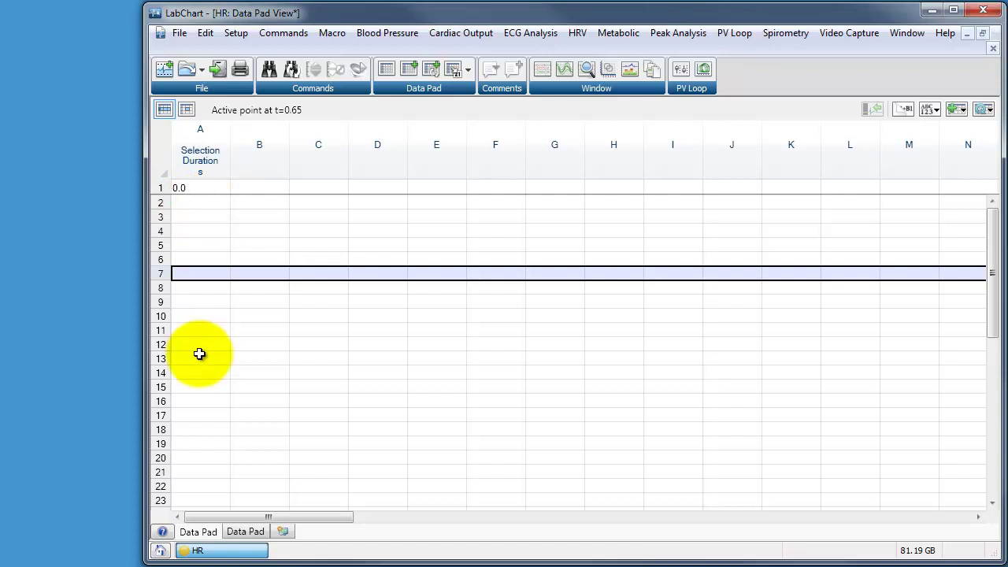
# - Back in Chart View, find from near the trace start to select the first R-R interval and add it to the Data Pad
pyautogui.click(544, 69)
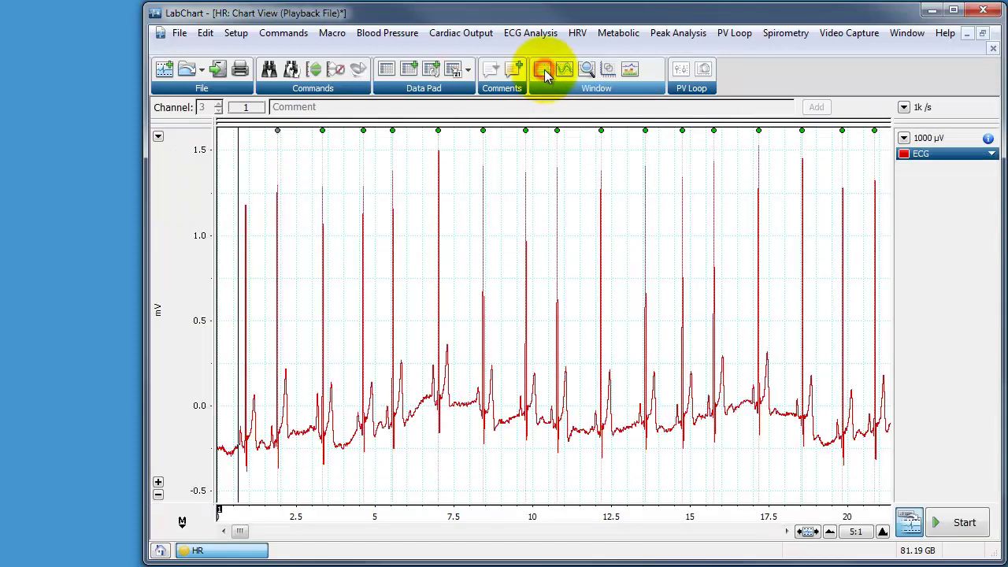
pyautogui.click(230, 254)
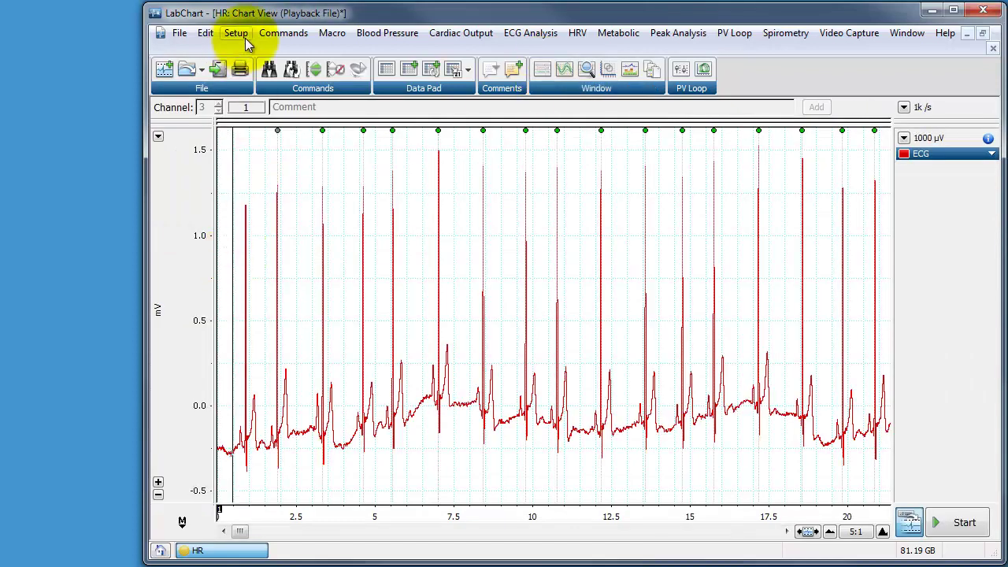
pyautogui.click(284, 33)
pyautogui.click(168, 197)
pyautogui.click(508, 473)
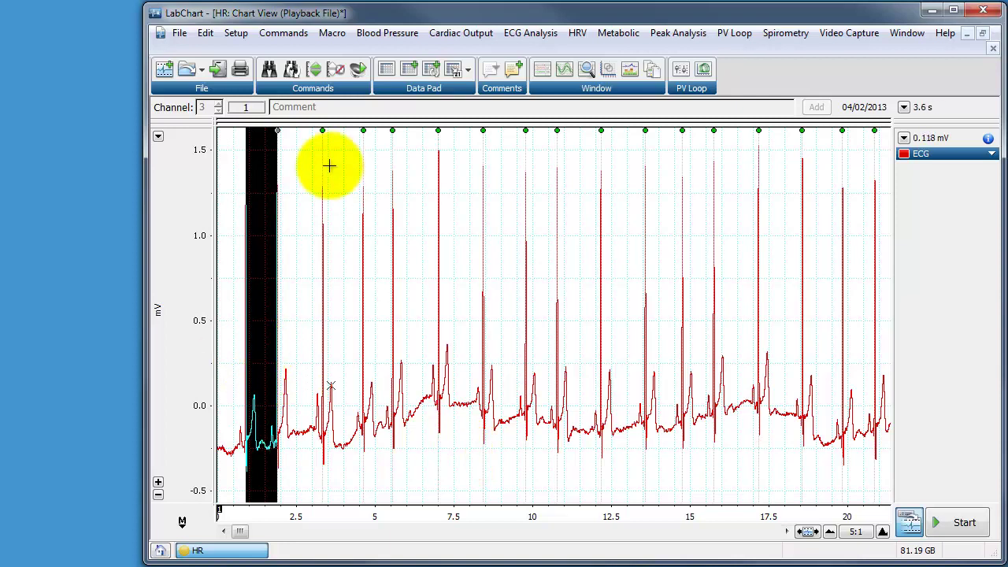
pyautogui.click(296, 39)
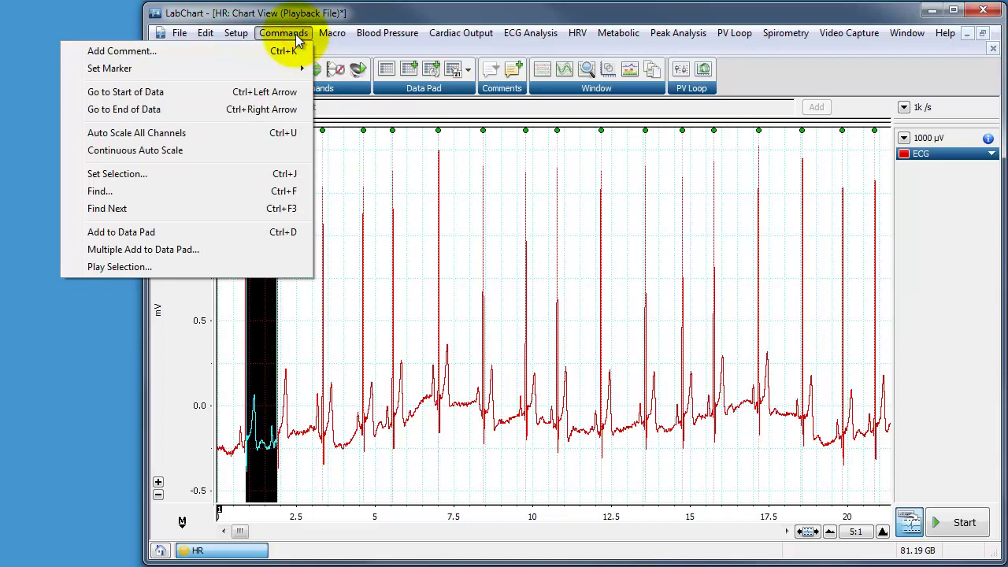
pyautogui.click(378, 17)
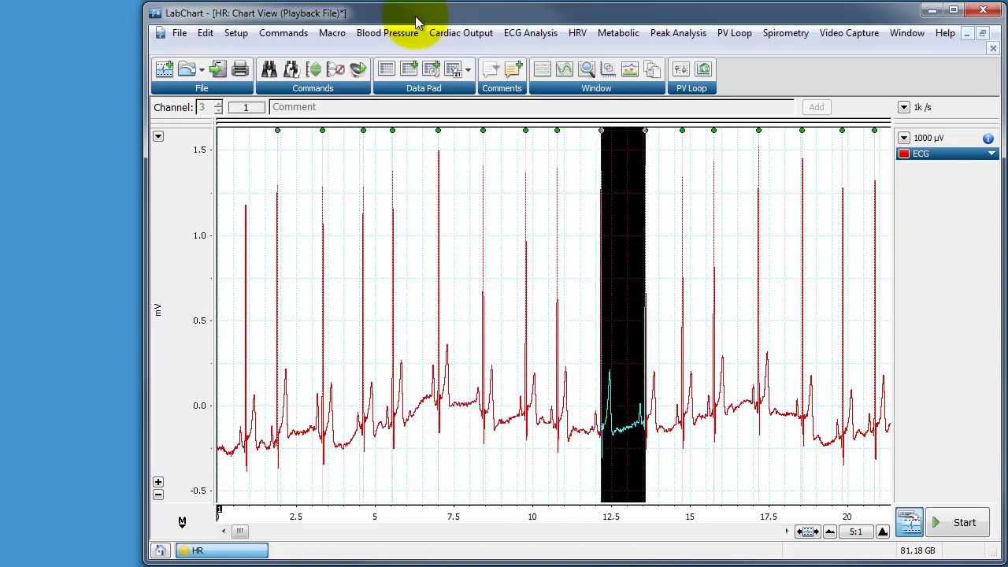
# - Review the R-R durations collected in Data Pad rows 5 through 14
pyautogui.click(384, 71)
pyautogui.click(218, 229)
pyautogui.click(218, 243)
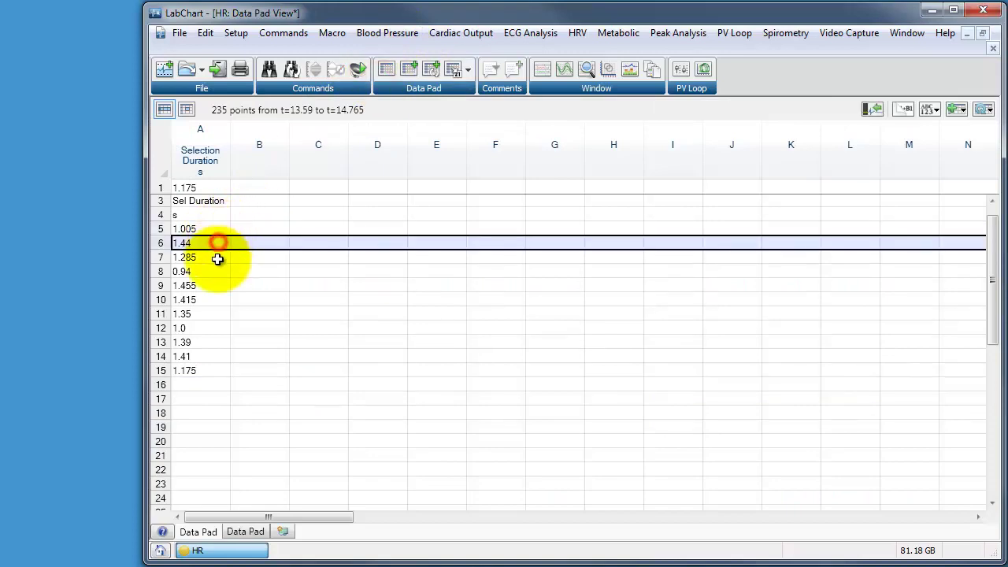
pyautogui.click(218, 257)
pyautogui.click(218, 271)
pyautogui.click(214, 285)
pyautogui.click(211, 299)
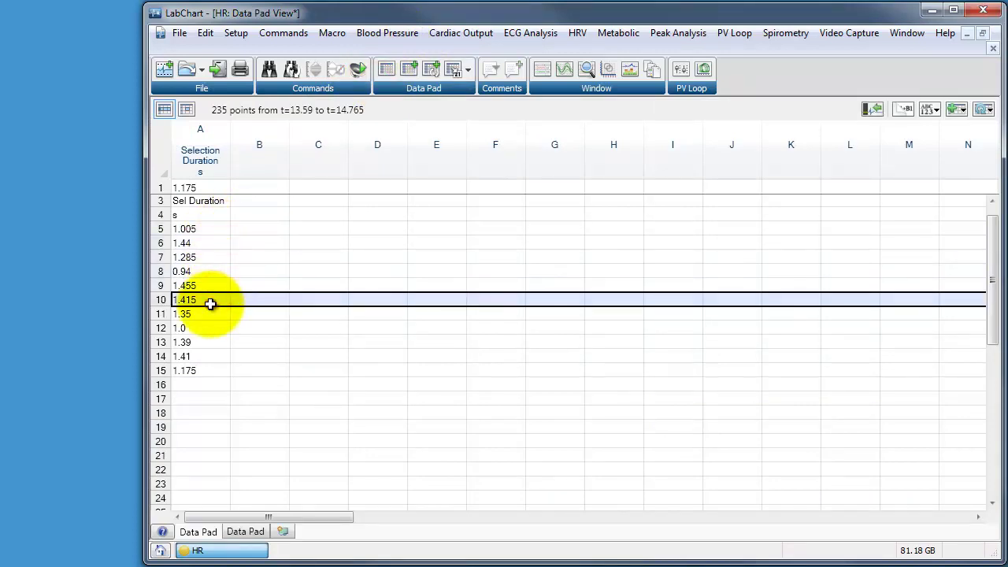
pyautogui.click(210, 314)
pyautogui.click(210, 327)
pyautogui.click(209, 342)
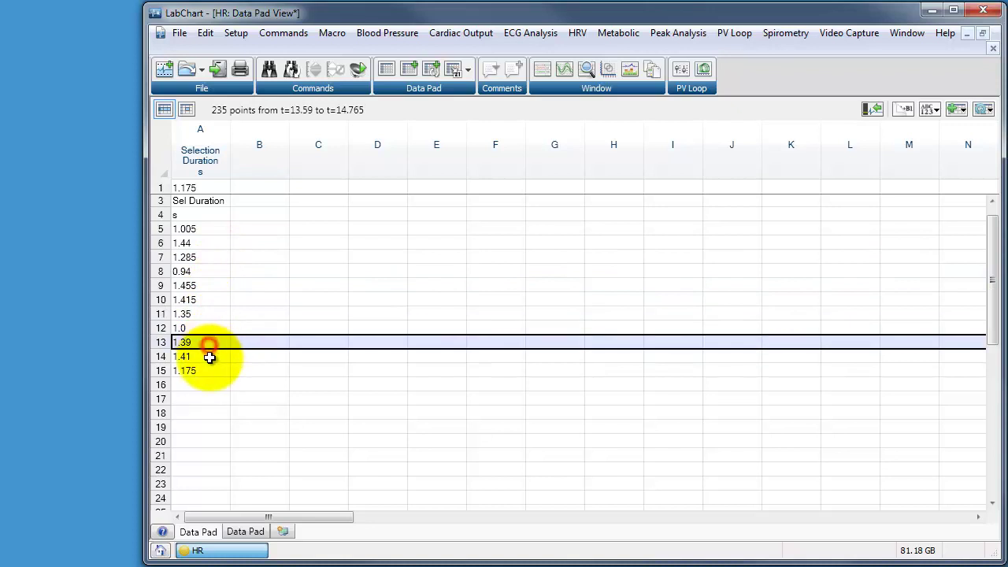
pyautogui.click(208, 356)
# - Delete the contents of Data Pad rows 3–15 and return to the ECG chart
pyautogui.moveTo(209, 372); pyautogui.dragTo(194, 198)
pyautogui.press('Delete')
pyautogui.click(222, 242)
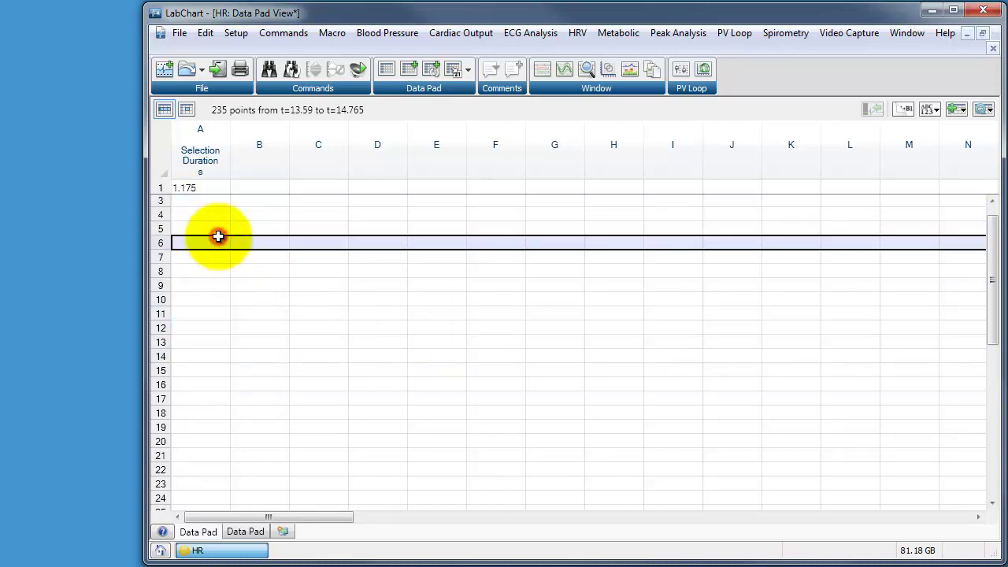
pyautogui.click(542, 69)
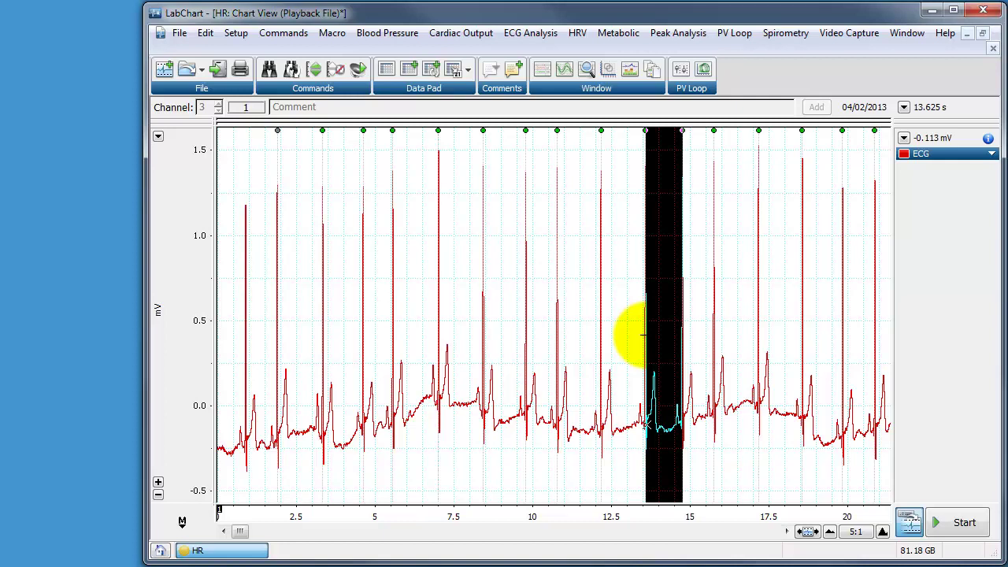
# - Clear the selection around 14 s and place the active point right at the start of the ECG trace
pyautogui.click(228, 448)
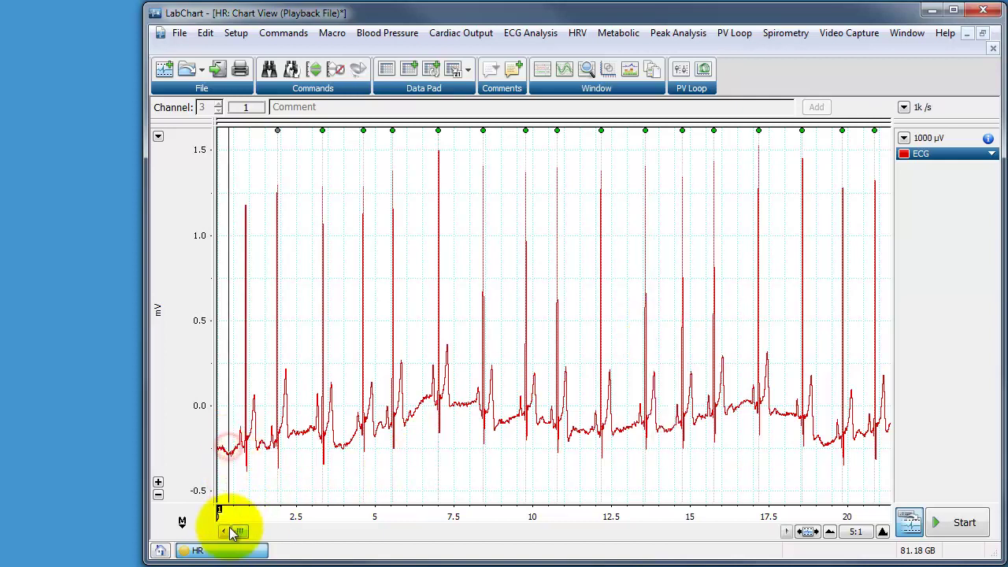
pyautogui.click(229, 449)
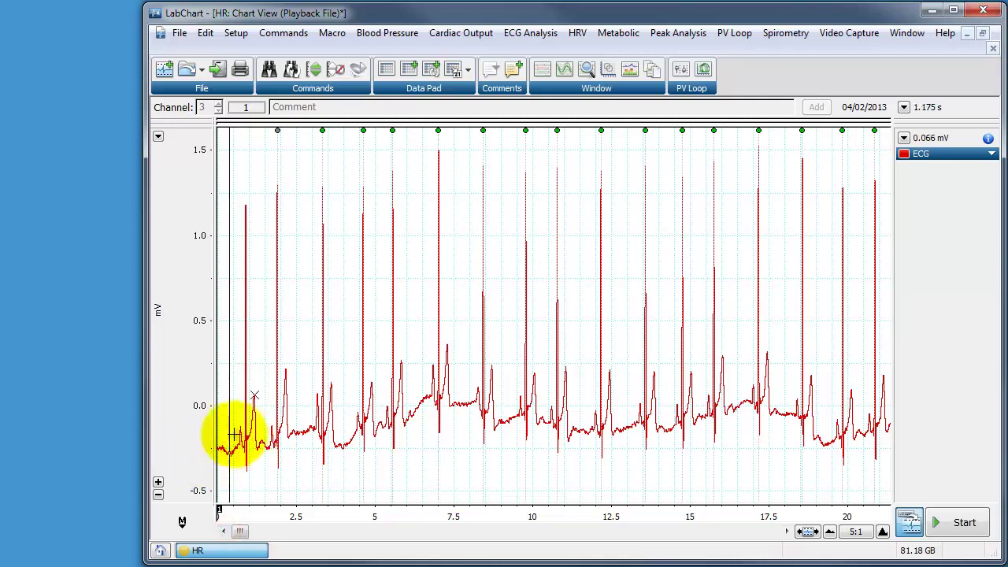
pyautogui.click(222, 441)
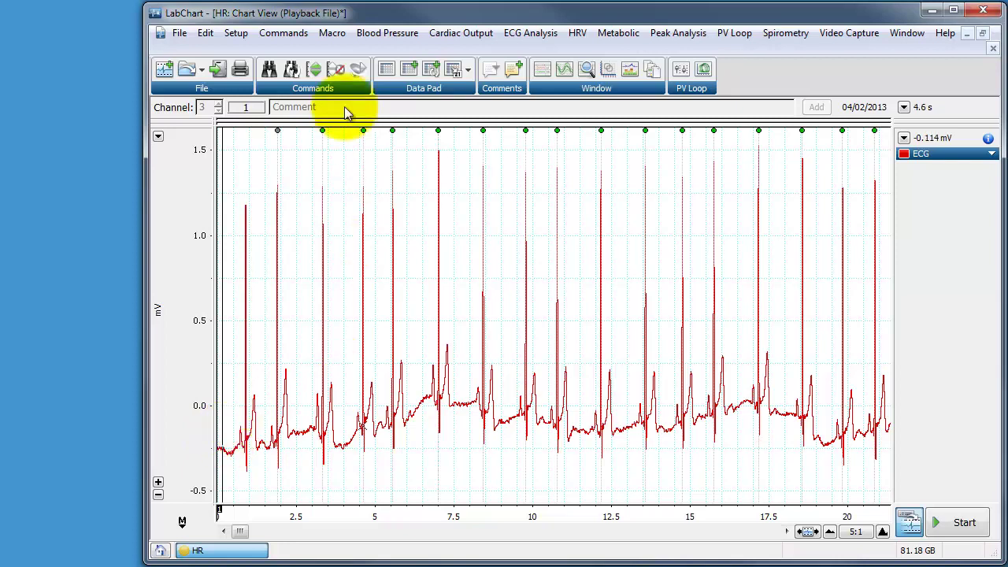
# - Start recording a macro, then find the first R-wave peak with Single point selection
pyautogui.click(341, 36)
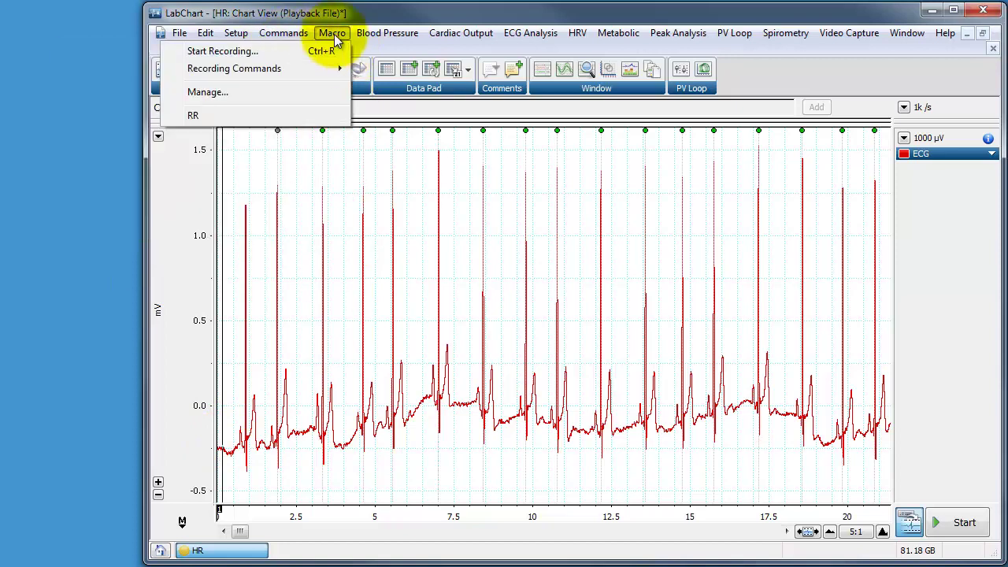
pyautogui.click(329, 51)
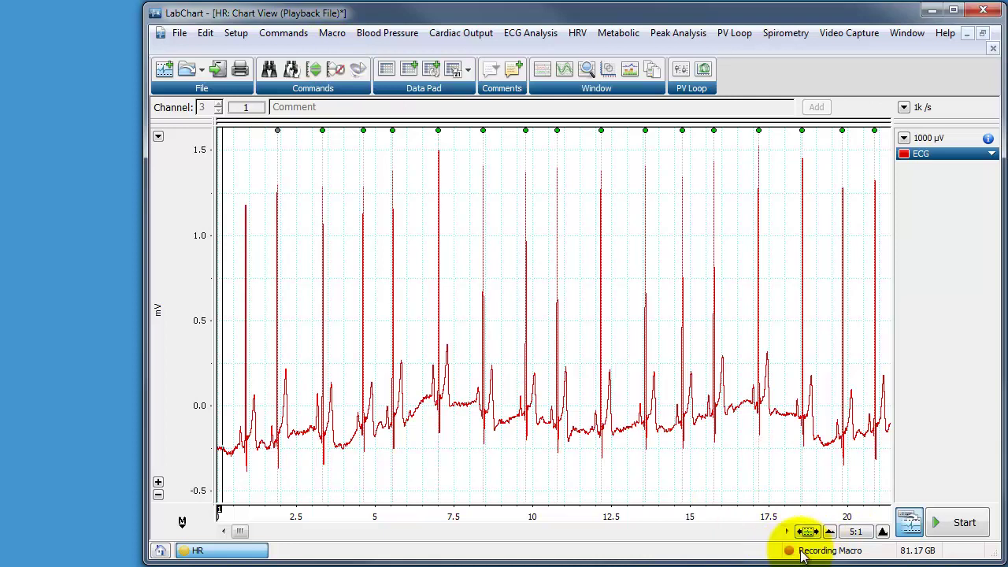
pyautogui.click(285, 35)
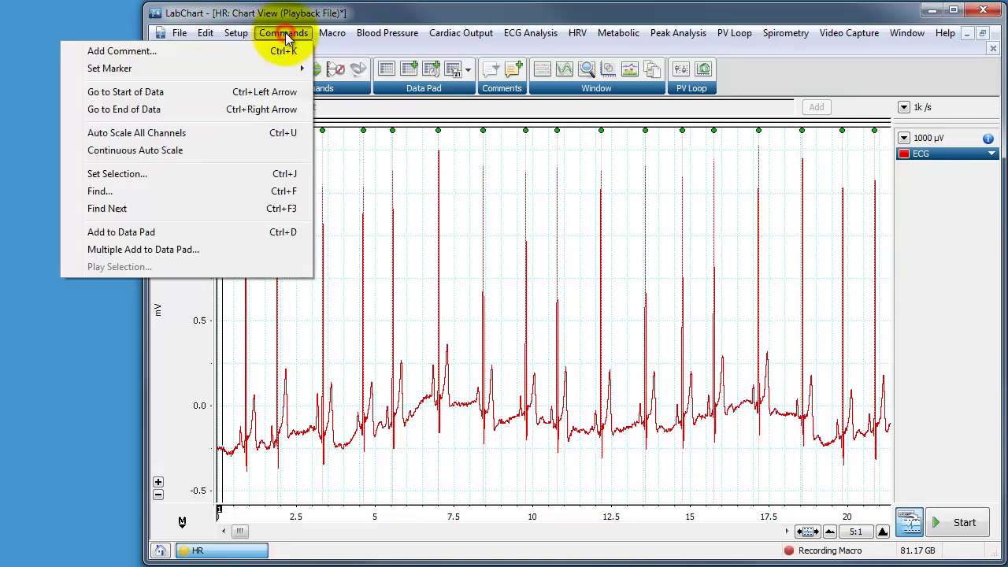
pyautogui.click(179, 193)
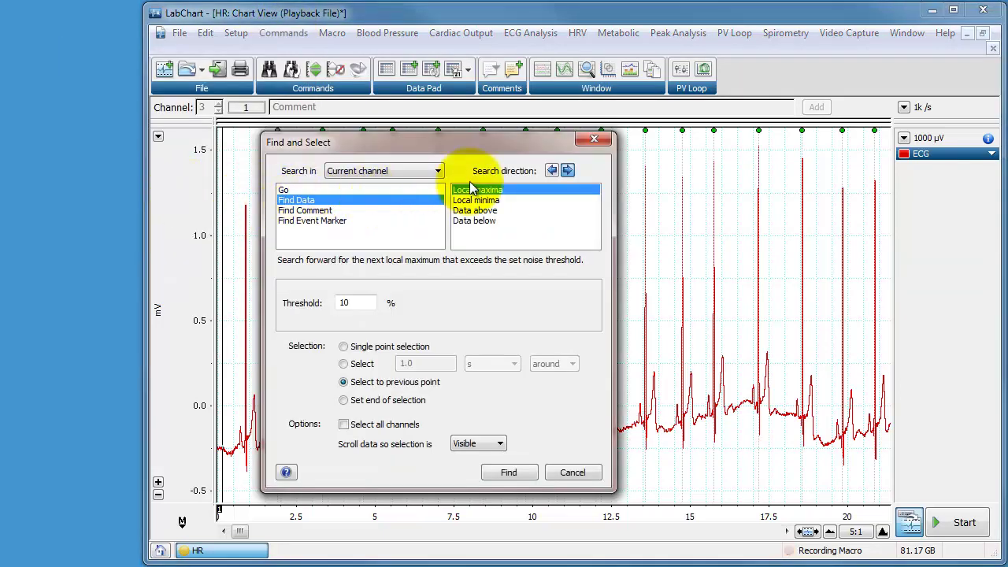
pyautogui.click(344, 347)
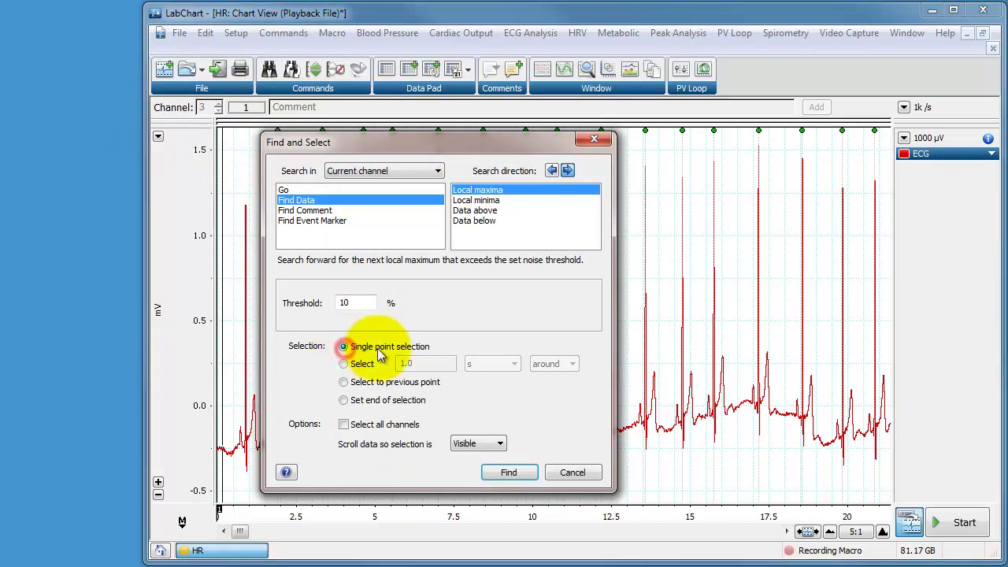
pyautogui.click(508, 471)
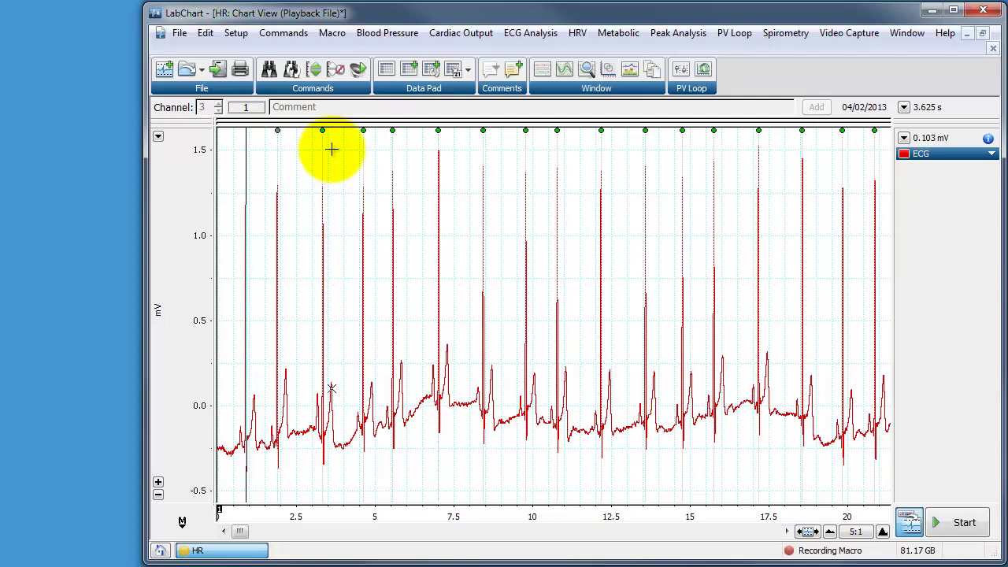
# - Insert a Repeat While In Block command into the recording and move the script box to the chart centre
pyautogui.click(331, 33)
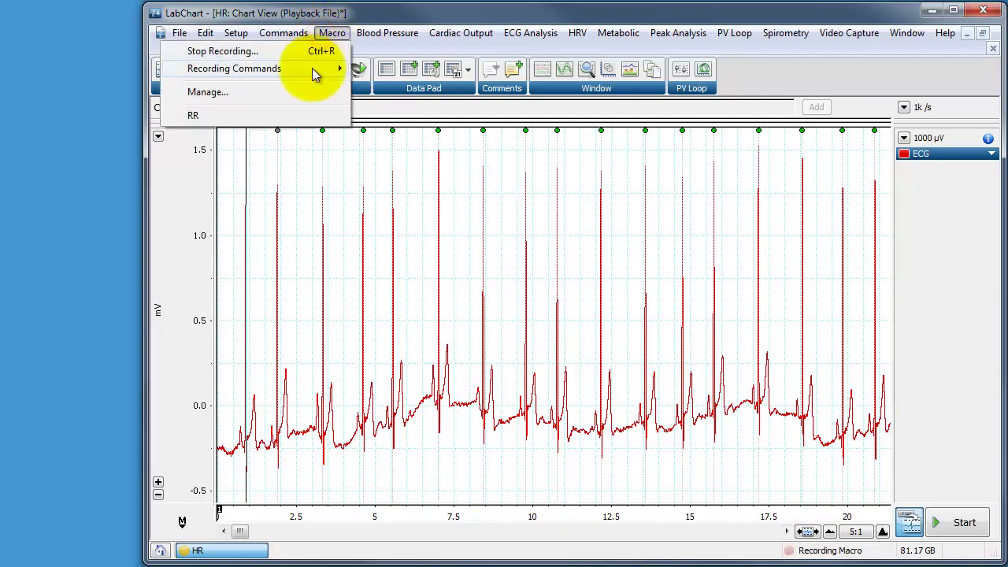
pyautogui.moveTo(290, 72)
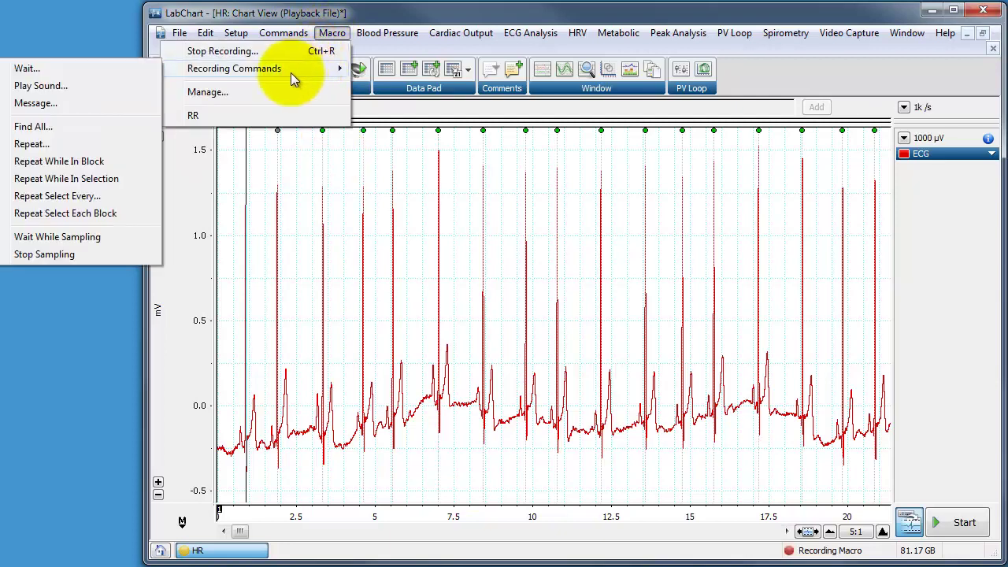
pyautogui.click(70, 161)
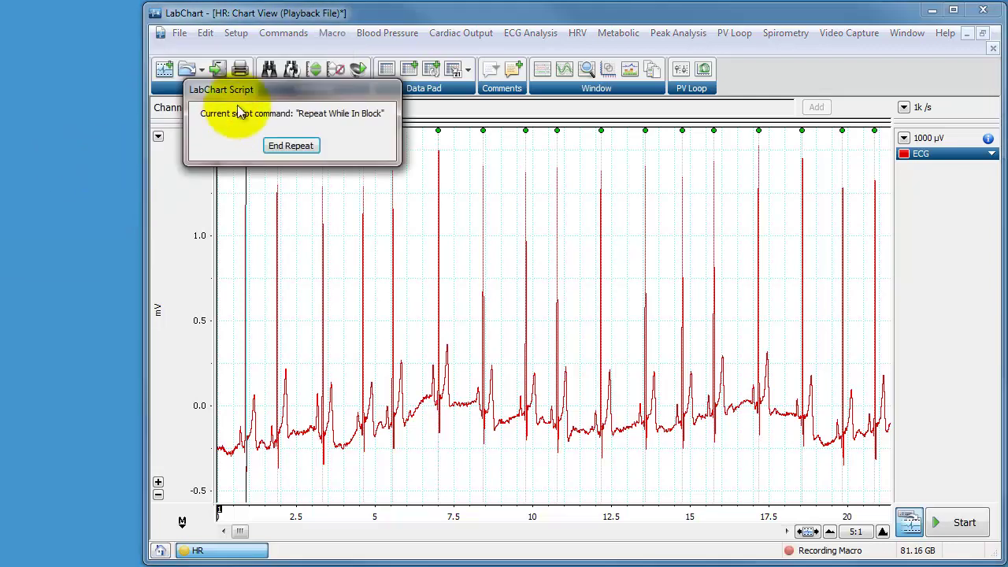
pyautogui.moveTo(243, 96); pyautogui.dragTo(587, 167)
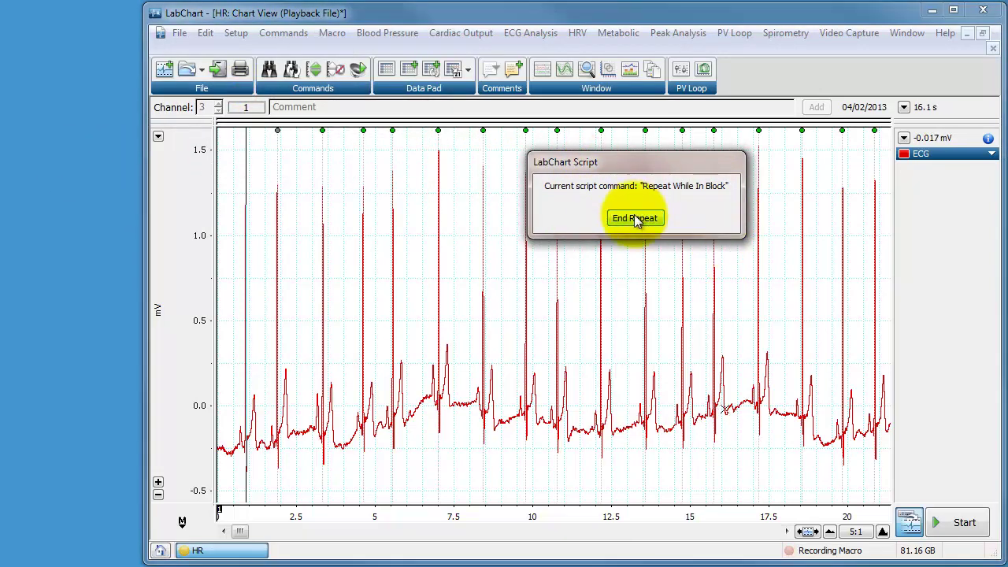
# - Record a Find with Select to previous point, selecting the R-R interval back to the previous peak
pyautogui.click(272, 38)
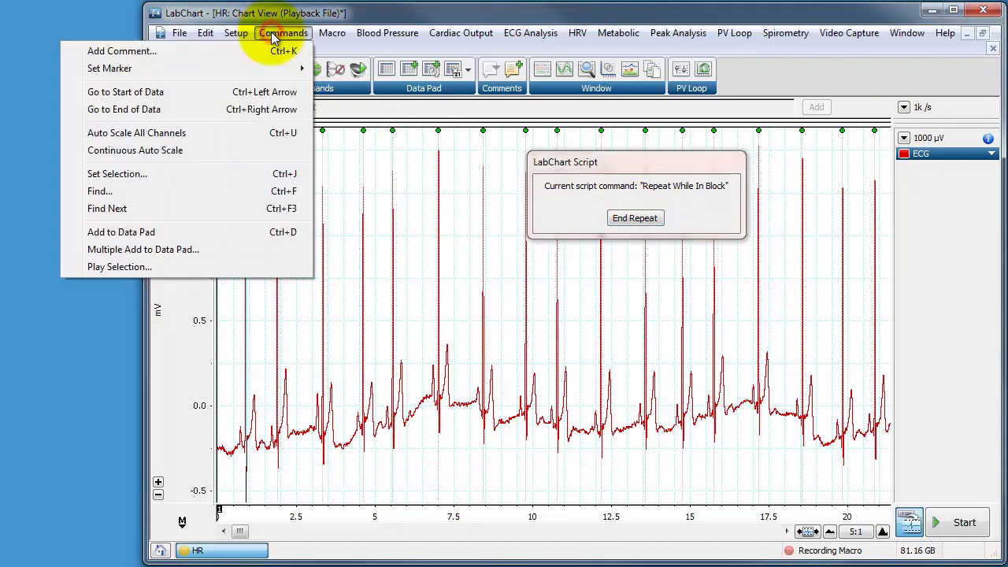
pyautogui.click(156, 194)
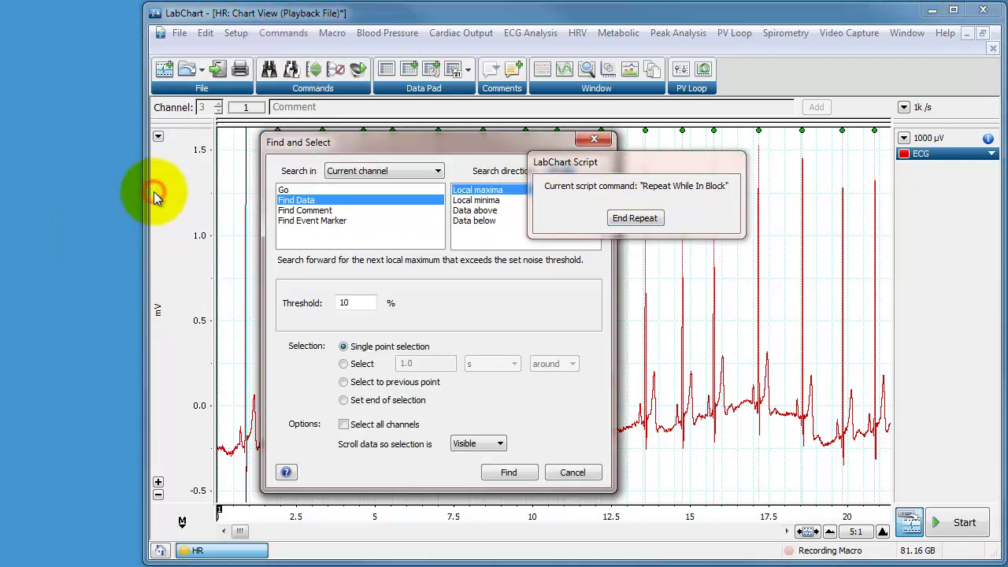
pyautogui.click(364, 383)
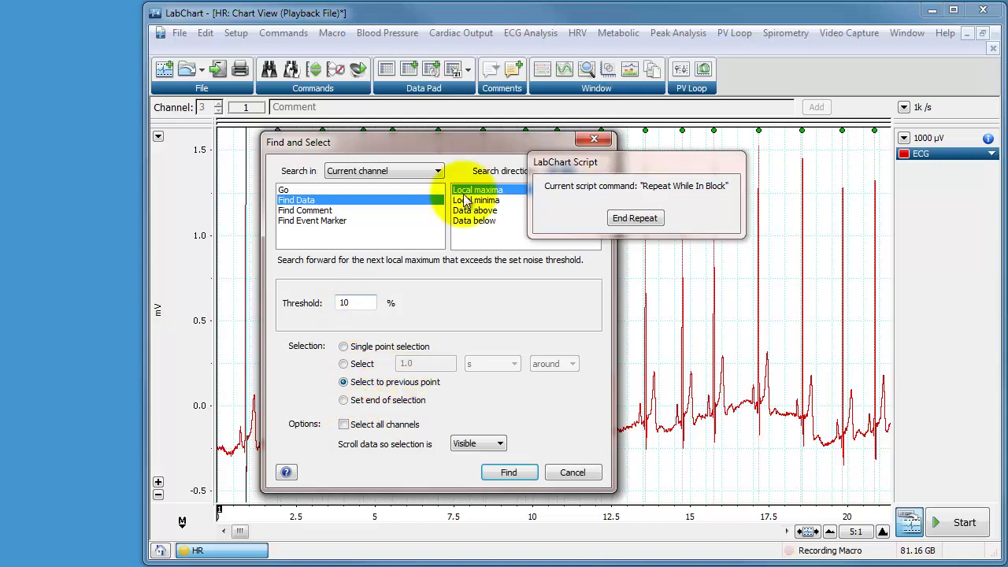
pyautogui.moveTo(567, 161); pyautogui.dragTo(716, 150)
pyautogui.click(487, 139)
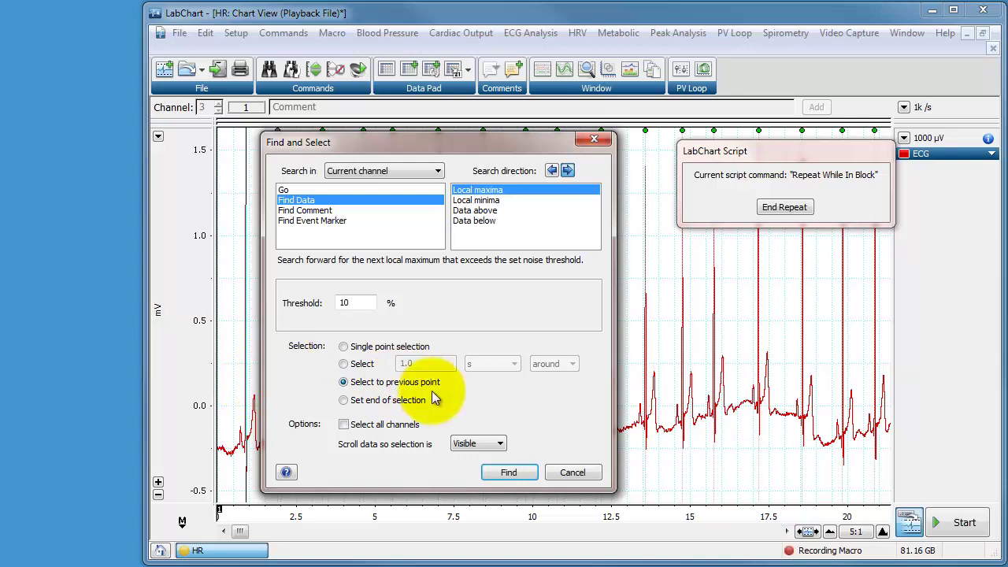
pyautogui.click(510, 473)
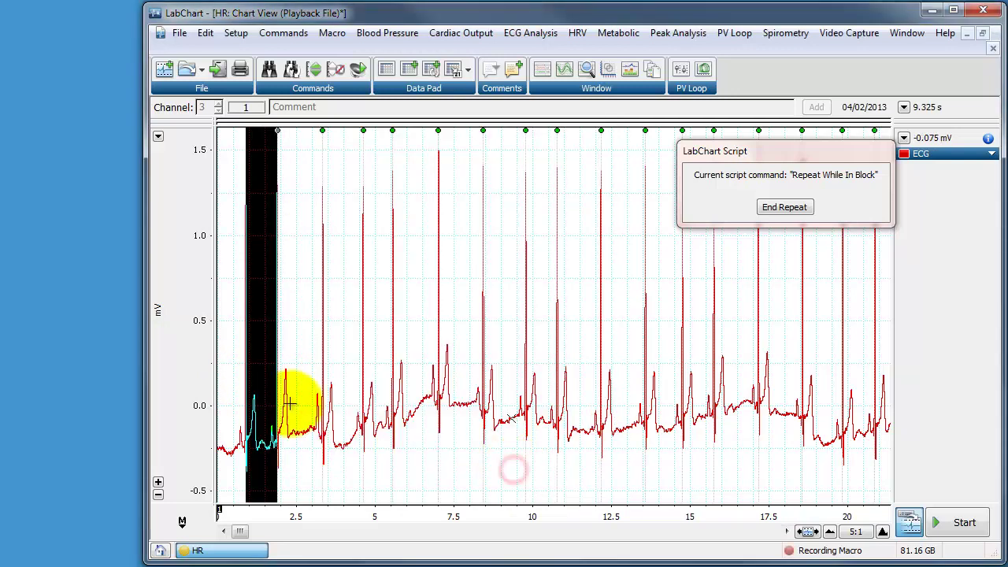
# - Add the selected interval to the Data Pad and close the repeat block with End Repeat
pyautogui.click(281, 35)
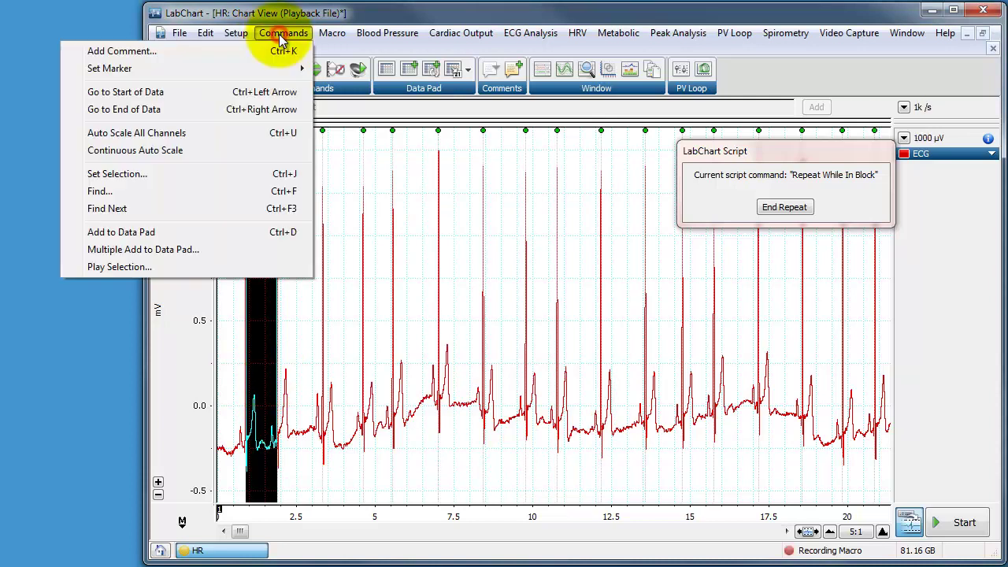
pyautogui.click(182, 233)
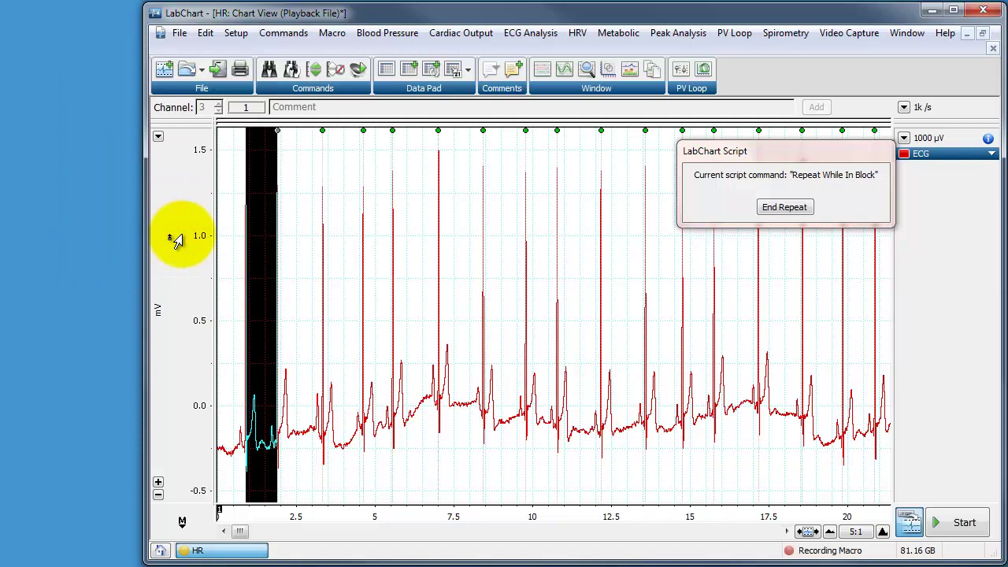
pyautogui.click(784, 208)
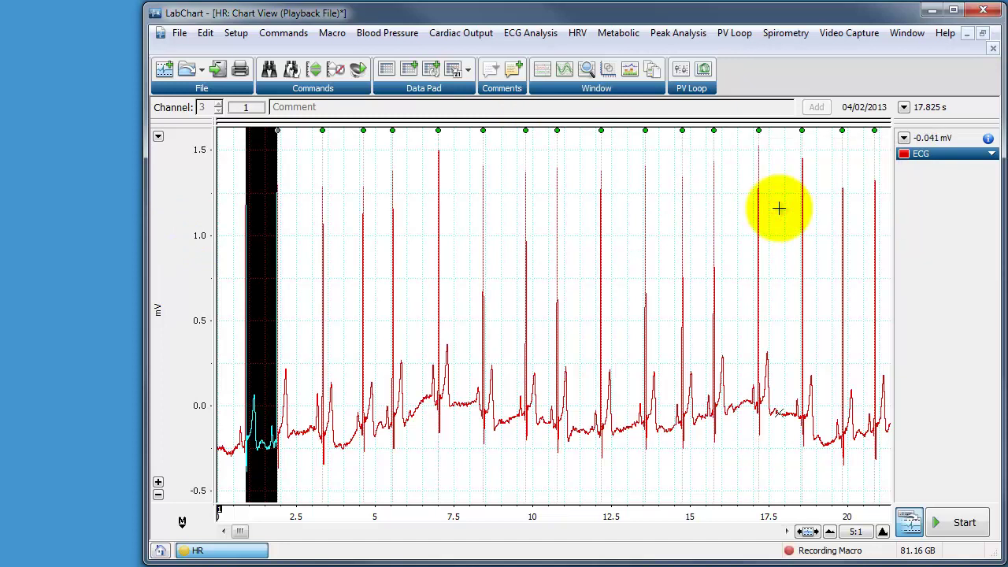
# - Stop recording and save the macro as 'RR interval in block -1st set'
pyautogui.click(332, 34)
pyautogui.click(321, 54)
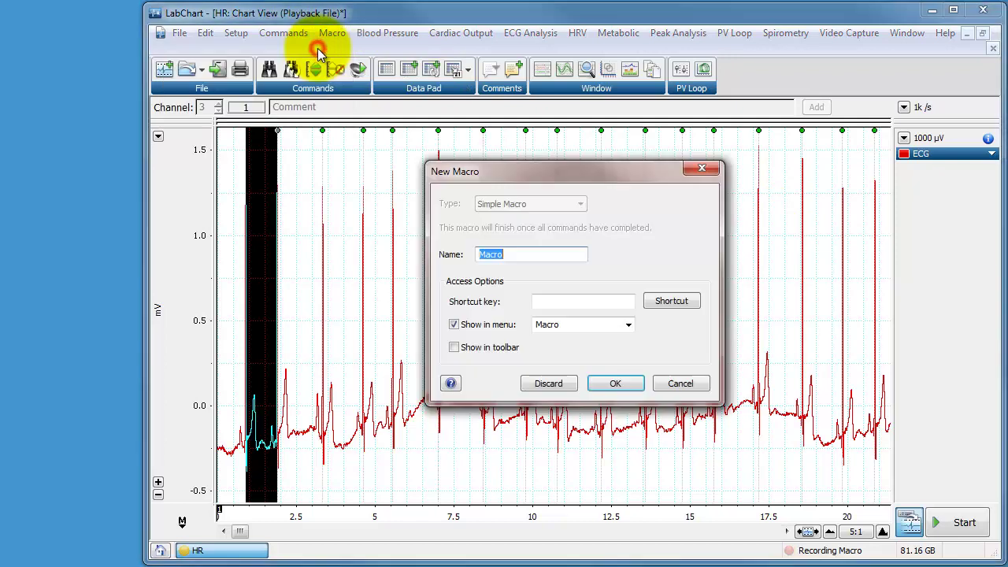
pyautogui.click(508, 253)
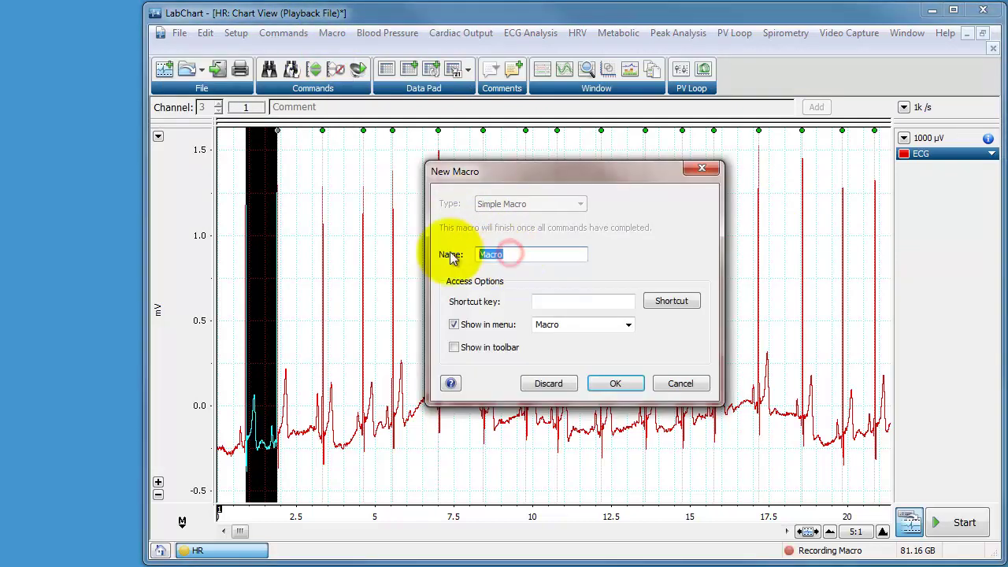
pyautogui.write('RR interval in block -1st set')
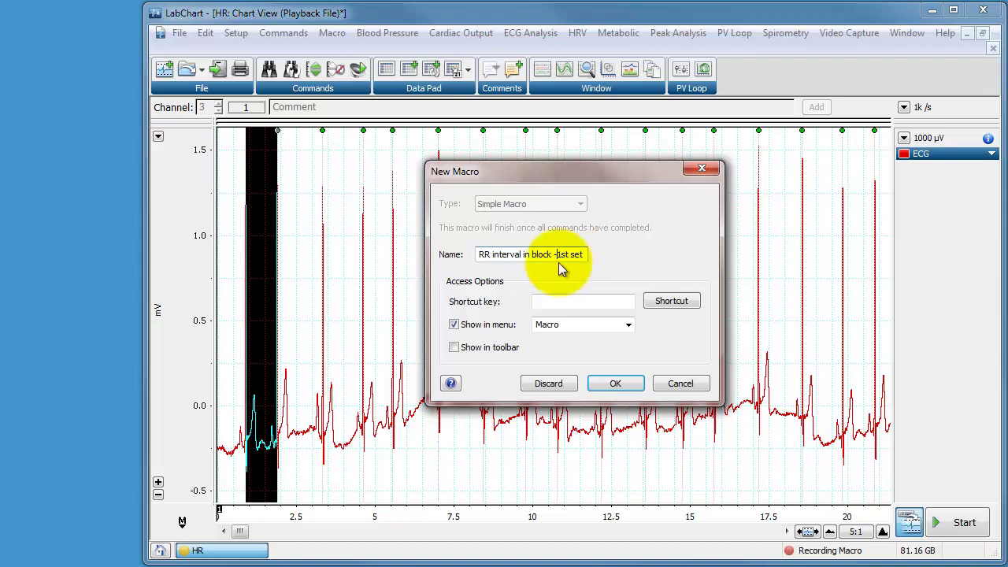
pyautogui.click(608, 383)
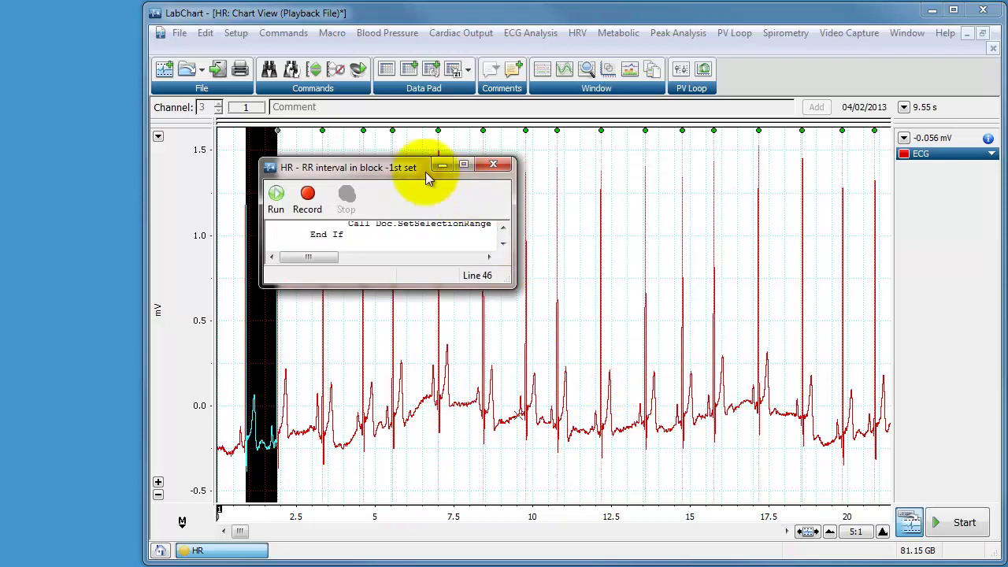
# - Move and enlarge the macro window, widening the code pane beside the Functions list
pyautogui.moveTo(419, 167); pyautogui.dragTo(454, 123)
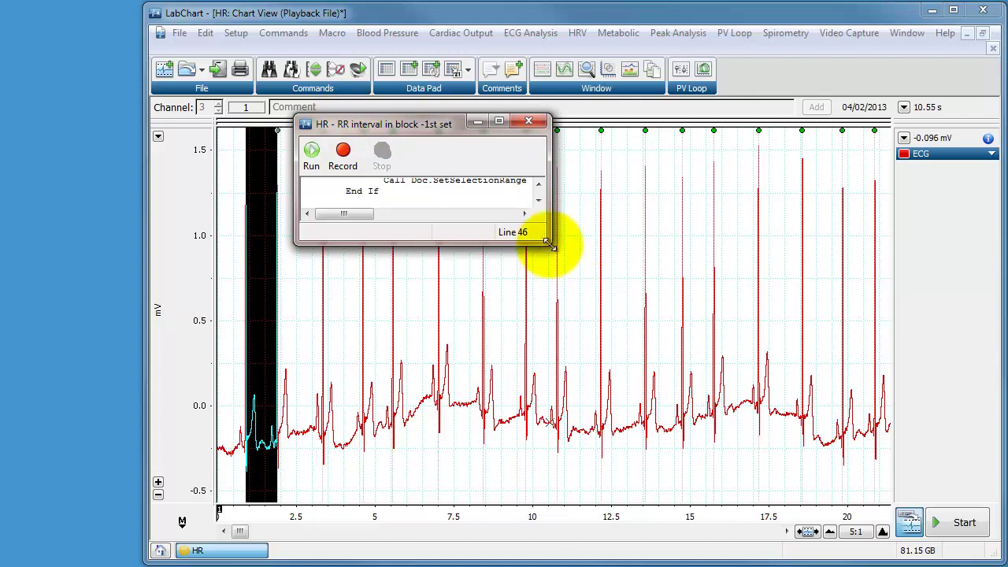
pyautogui.moveTo(551, 245); pyautogui.dragTo(921, 532)
pyautogui.moveTo(729, 394); pyautogui.dragTo(721, 198)
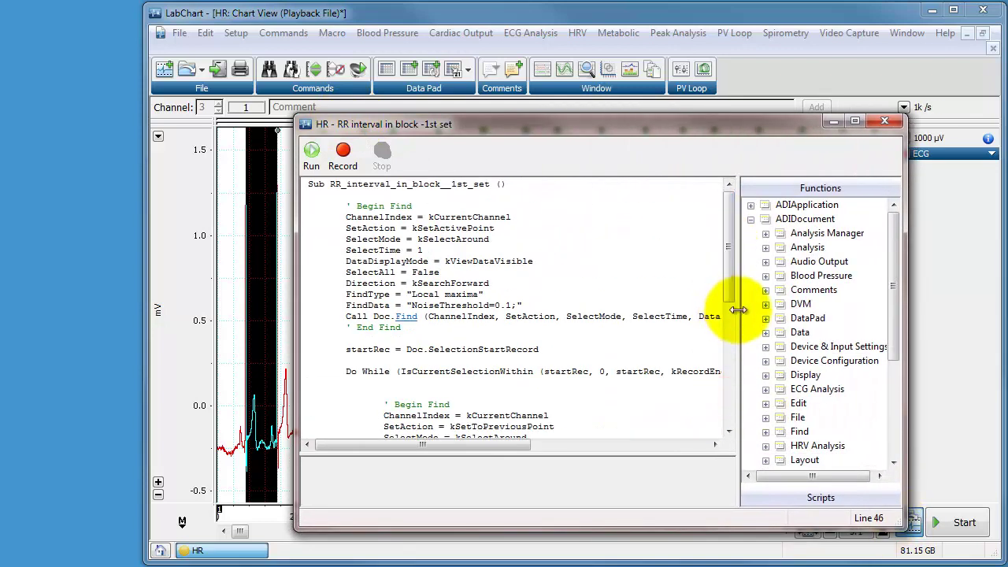
pyautogui.moveTo(737, 310); pyautogui.dragTo(849, 303)
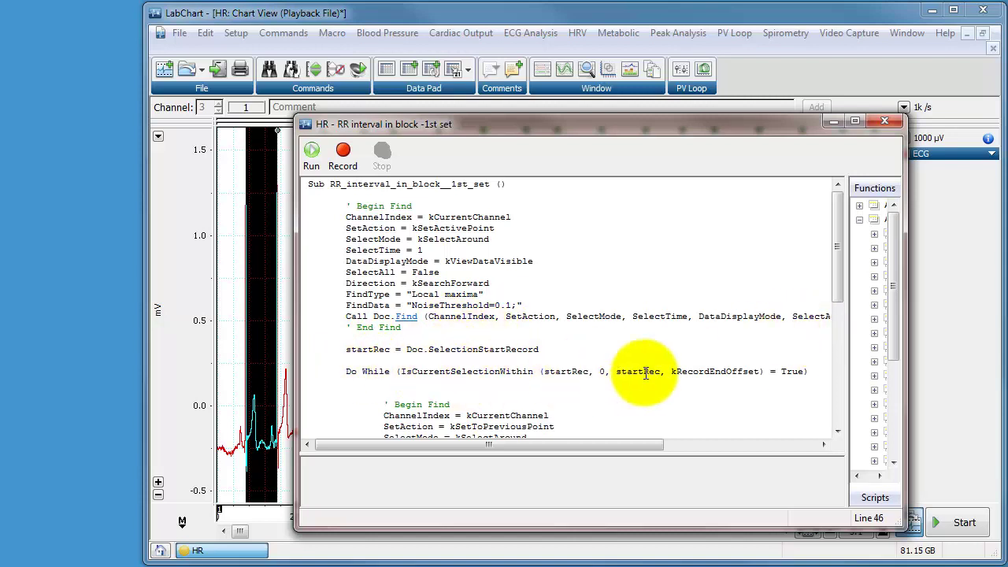
# - Scroll through the RR interval in block -1st set macro script to read all of it
pyautogui.moveTo(839, 270)
pyautogui.mouseDown()
pyautogui.moveTo(840, 305)
pyautogui.moveTo(842, 254)
pyautogui.mouseUp()
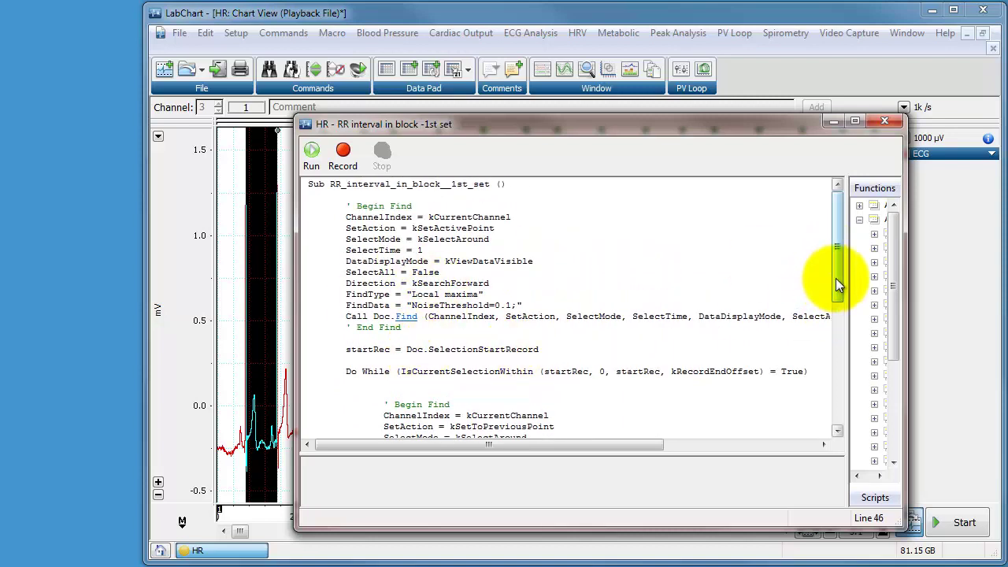
pyautogui.moveTo(839, 285); pyautogui.dragTo(840, 356)
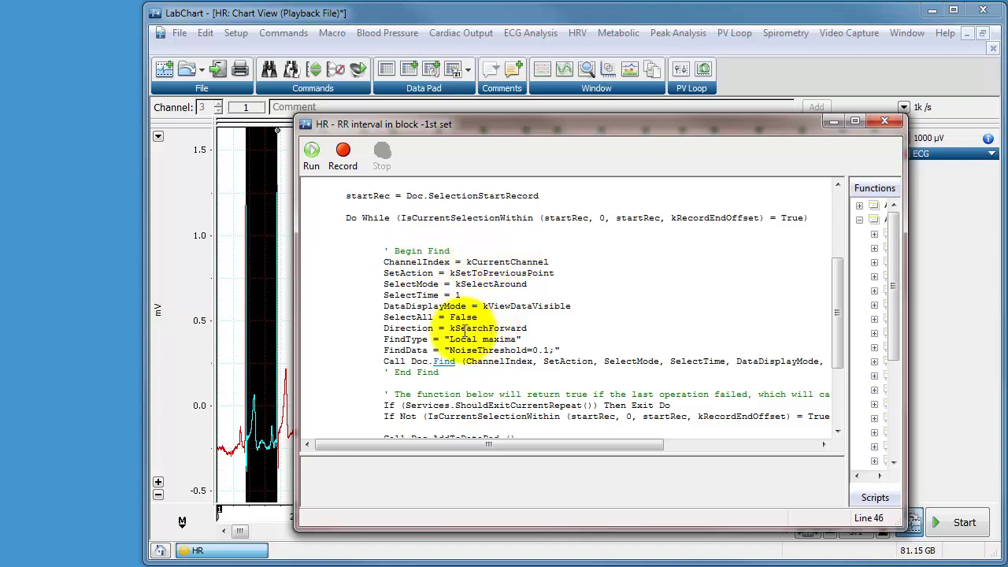
pyautogui.moveTo(839, 331); pyautogui.dragTo(838, 362)
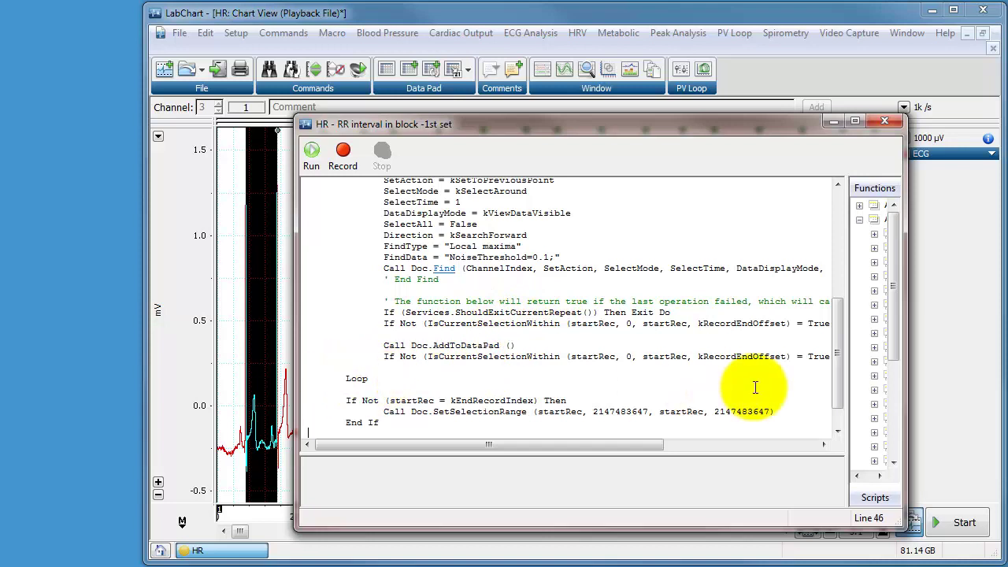
pyautogui.moveTo(838, 386); pyautogui.dragTo(836, 193)
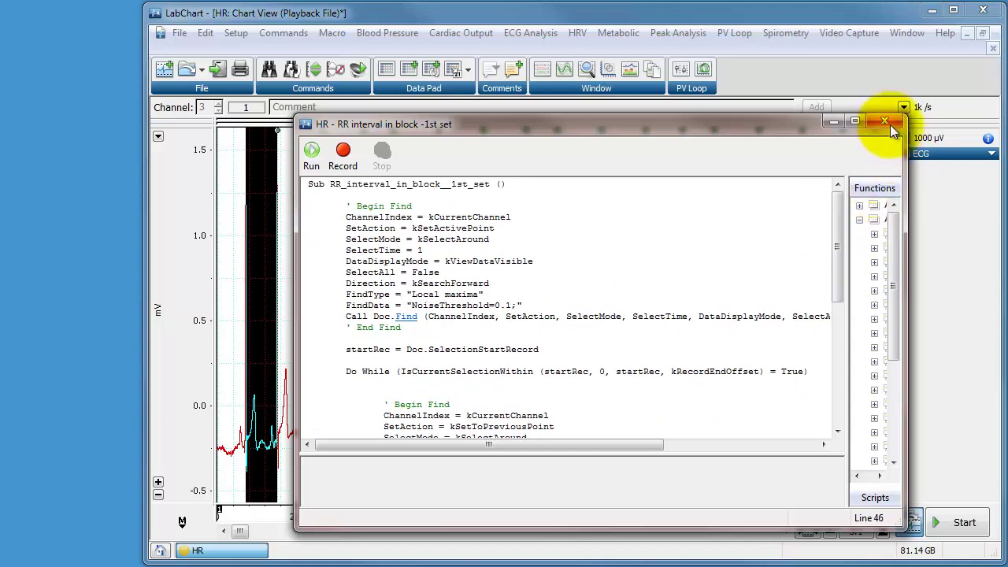
# - Close the script, set a start point near the recording's beginning, and check the Data Pad before returning to Chart View
pyautogui.click(885, 121)
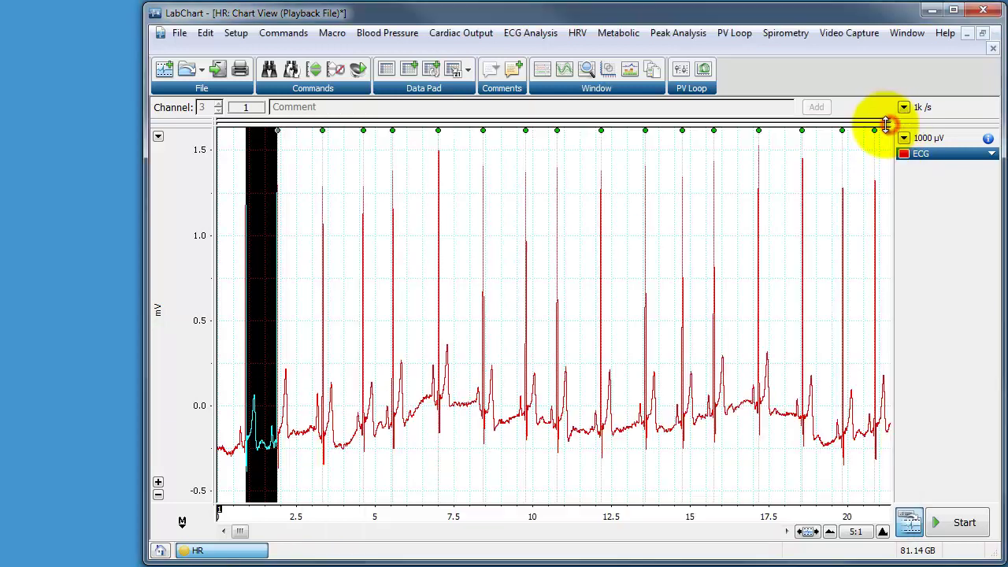
pyautogui.click(230, 265)
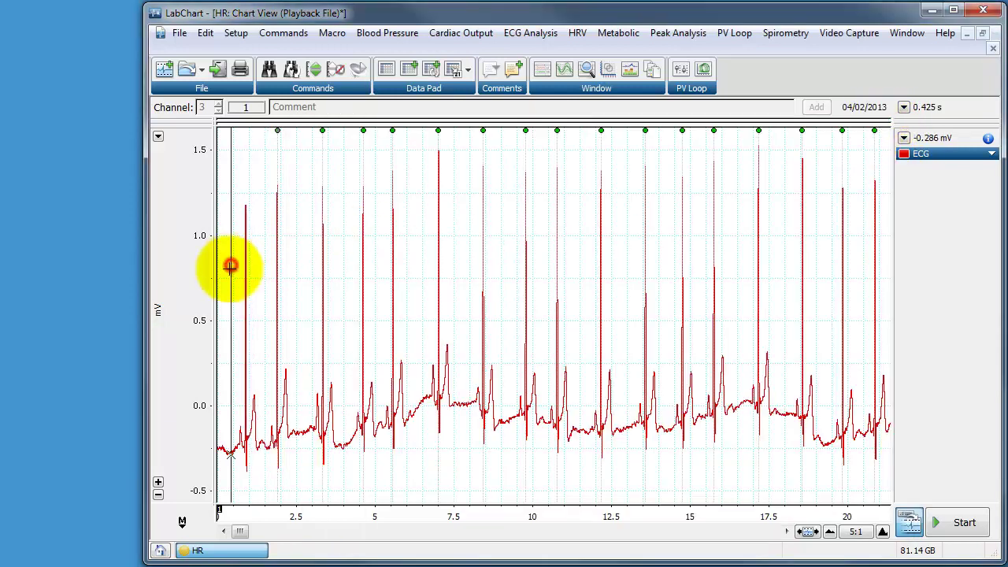
pyautogui.click(385, 71)
pyautogui.click(200, 203)
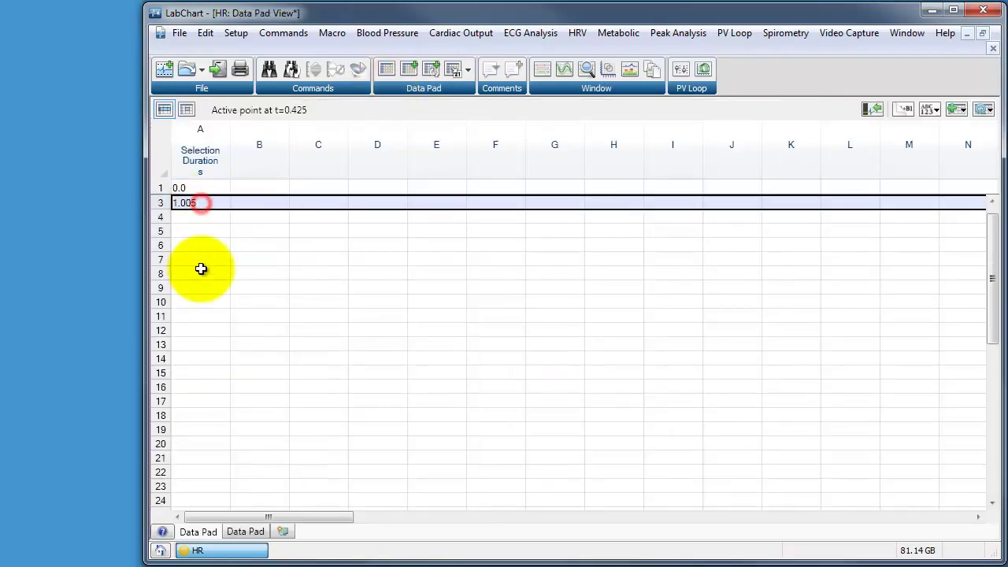
pyautogui.click(207, 205)
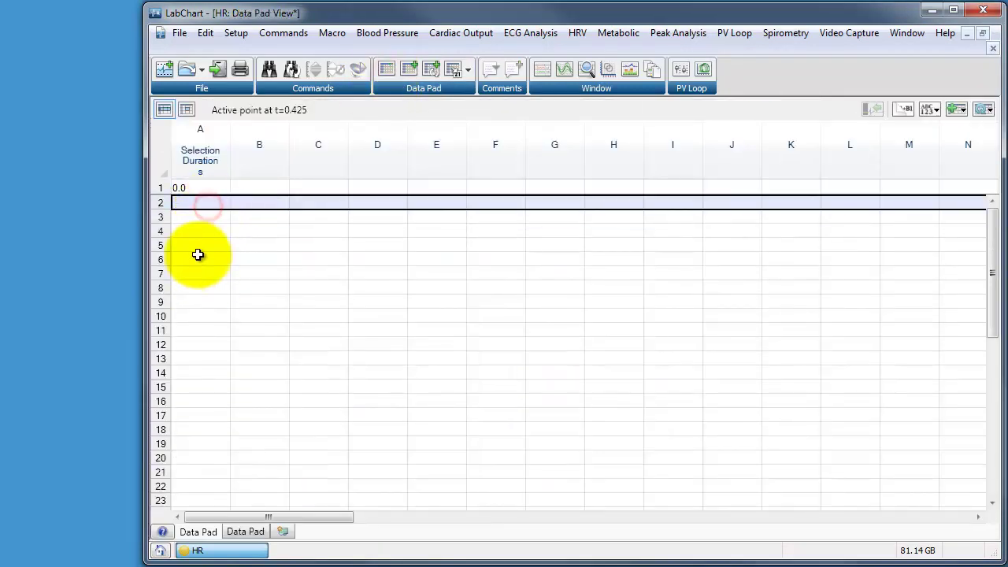
pyautogui.click(545, 70)
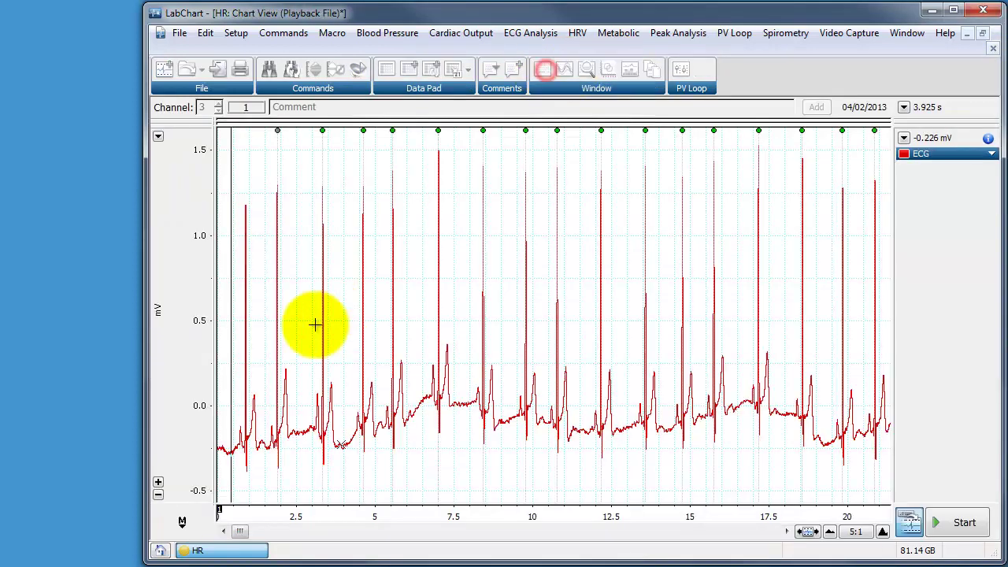
pyautogui.click(332, 34)
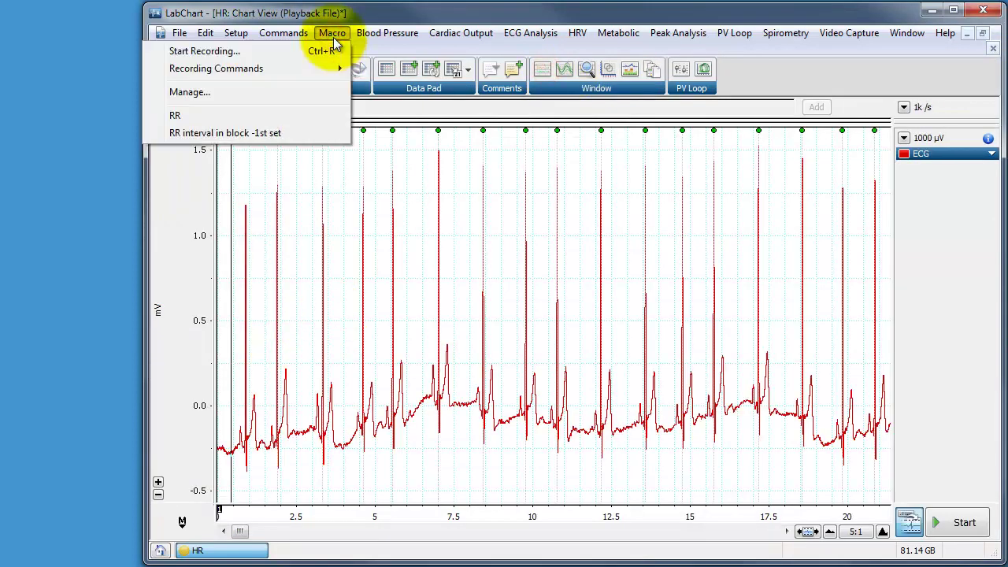
# - Run the RR interval in block -1st set macro and compress the chart to show the whole recording
pyautogui.click(267, 136)
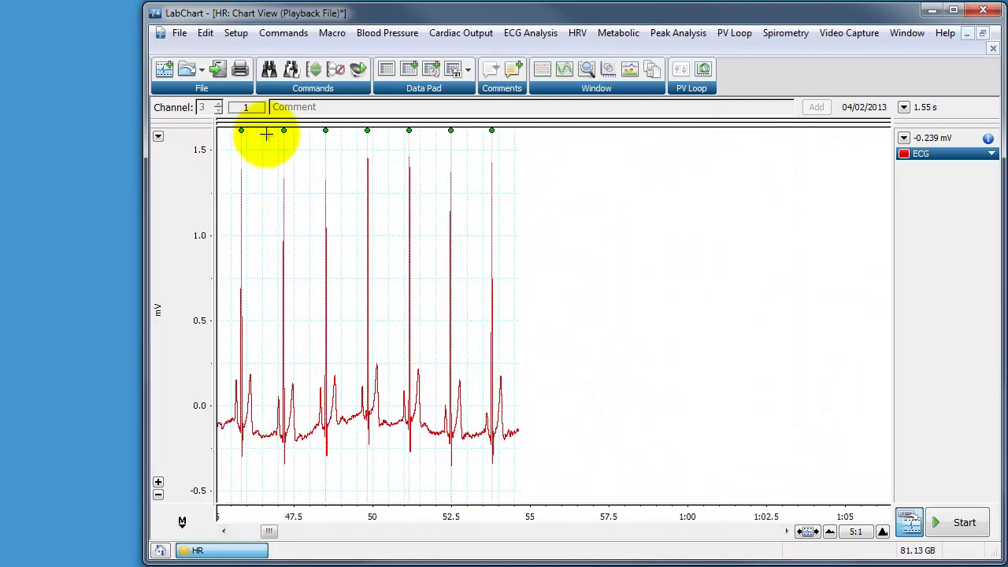
pyautogui.click(829, 532)
pyautogui.click(829, 533)
pyautogui.click(830, 532)
pyautogui.click(830, 533)
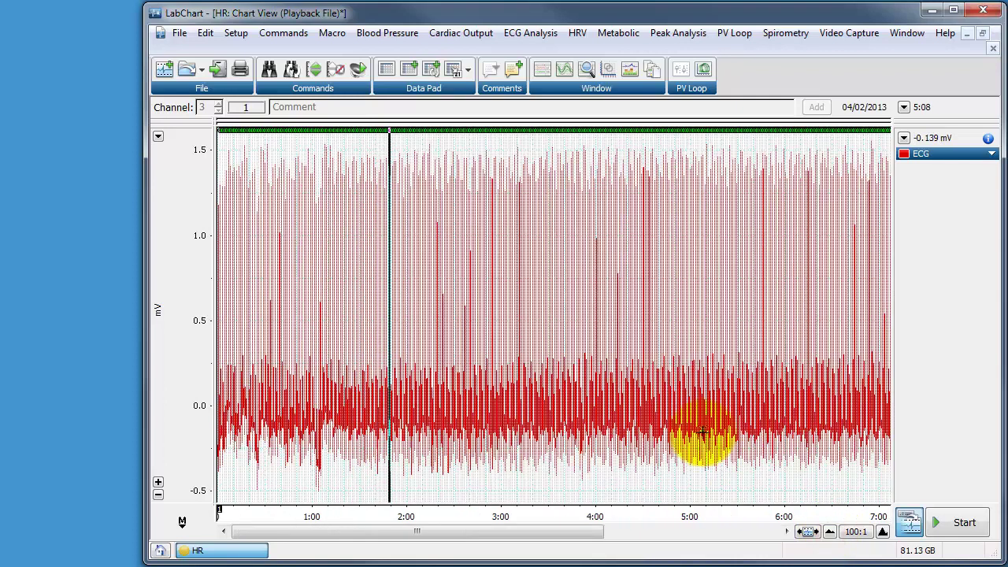
# - Monitor the Data Pad filling with intervals, adjusting chart compression as the macro reaches the recording's end
pyautogui.click(384, 70)
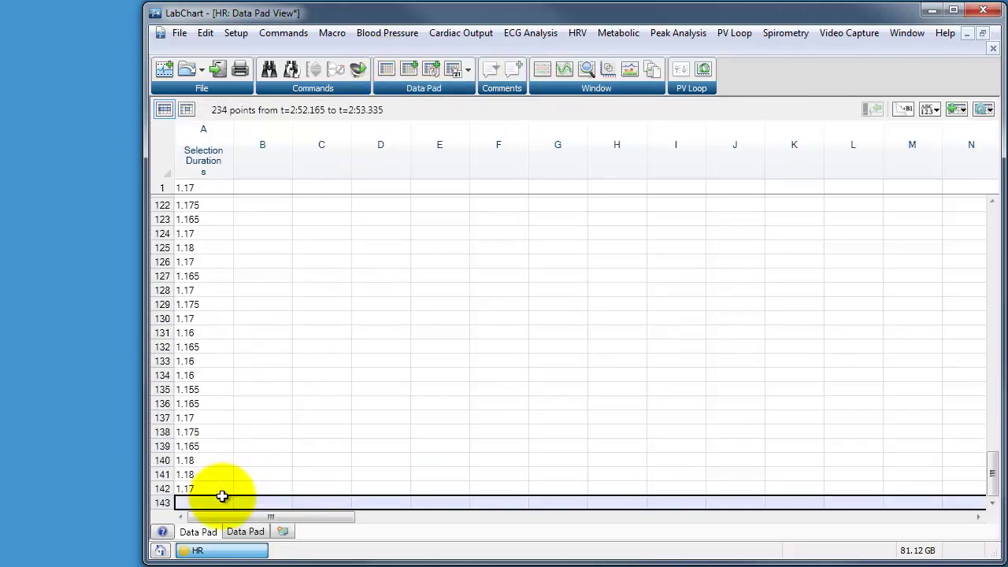
pyautogui.click(544, 72)
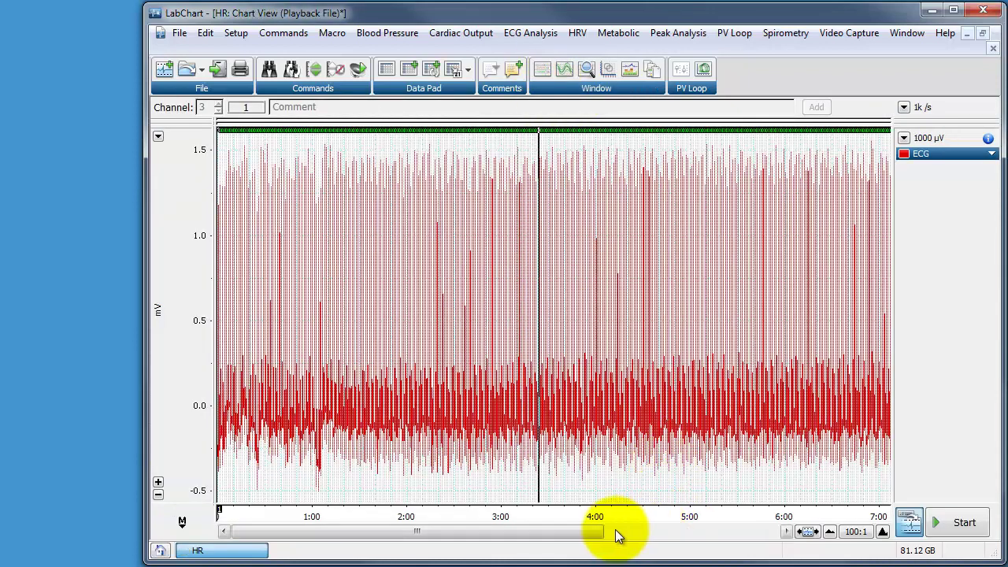
pyautogui.click(883, 532)
pyautogui.click(882, 532)
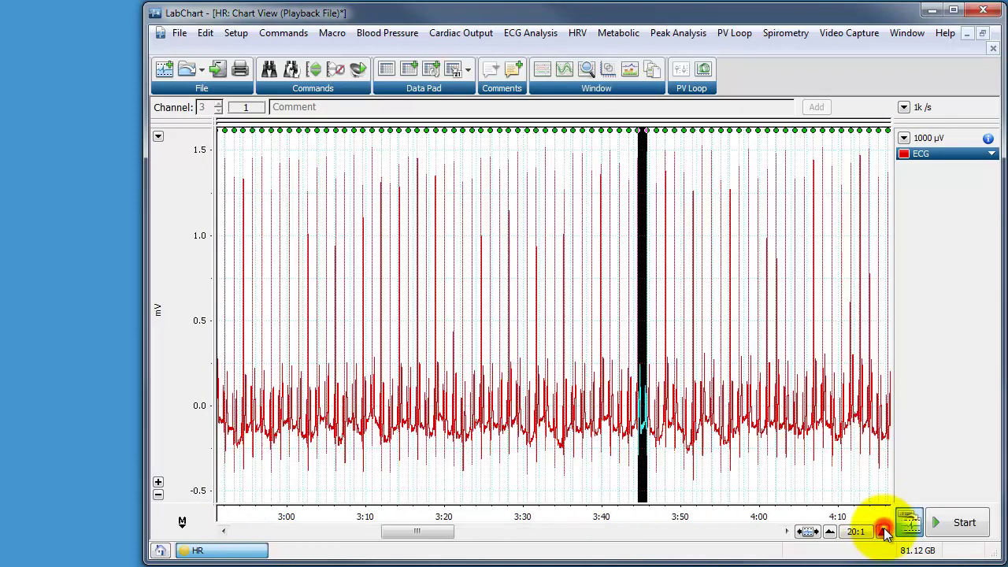
pyautogui.click(882, 531)
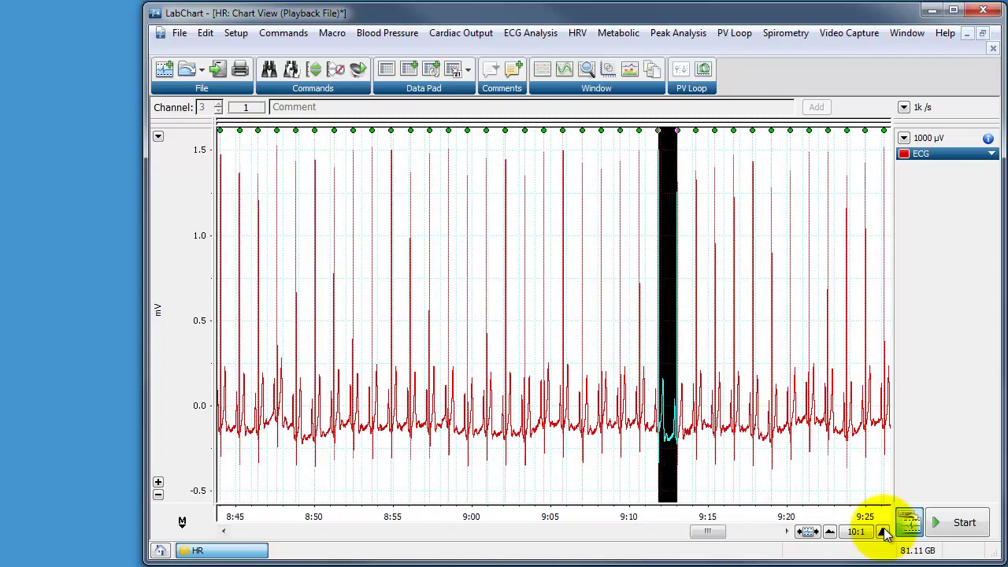
pyautogui.click(829, 532)
pyautogui.click(829, 533)
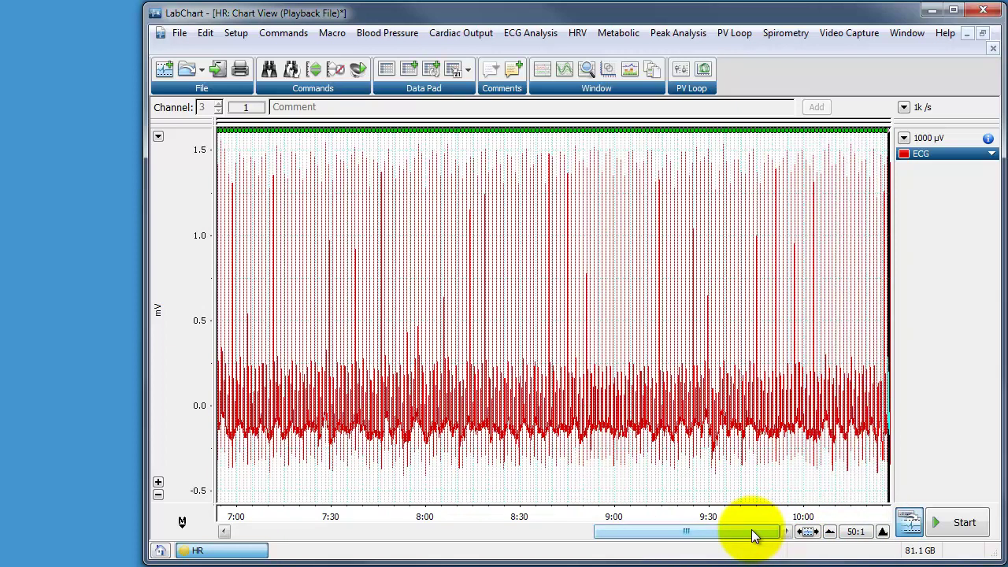
pyautogui.click(386, 71)
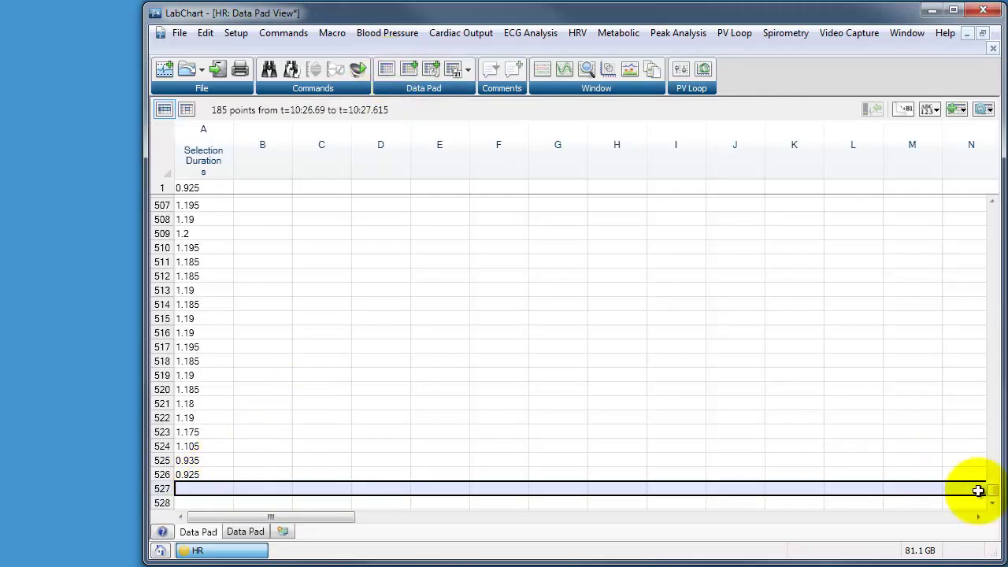
pyautogui.moveTo(994, 497); pyautogui.dragTo(996, 208)
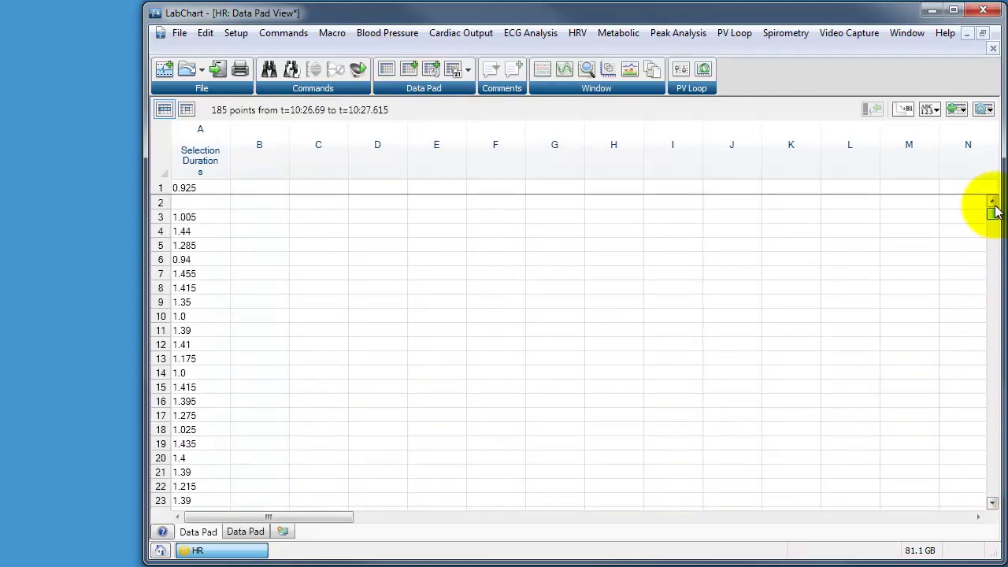
pyautogui.click(201, 214)
pyautogui.moveTo(992, 214)
pyautogui.mouseDown()
pyautogui.moveTo(995, 501)
pyautogui.moveTo(992, 203)
pyautogui.mouseUp()
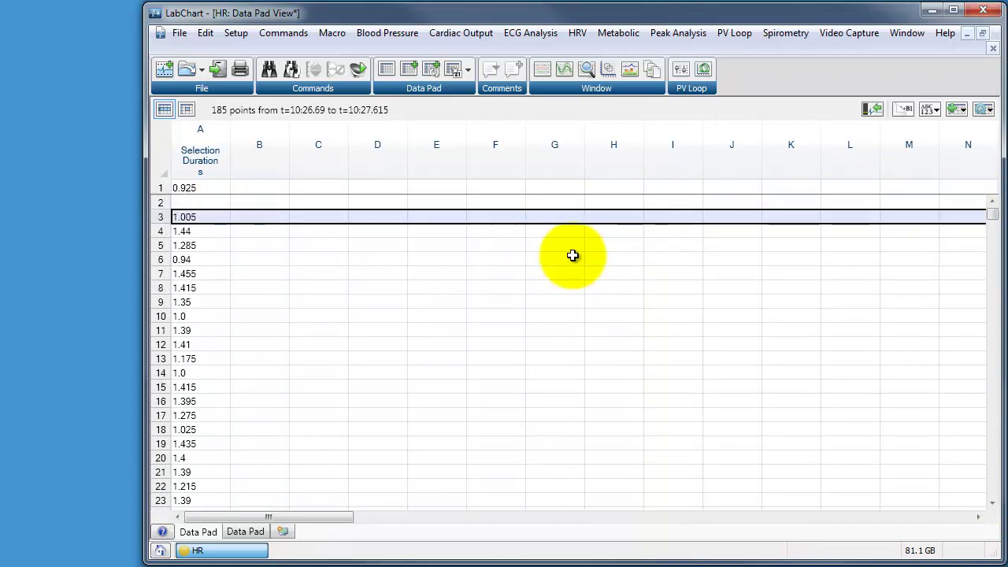
pyautogui.click(992, 48)
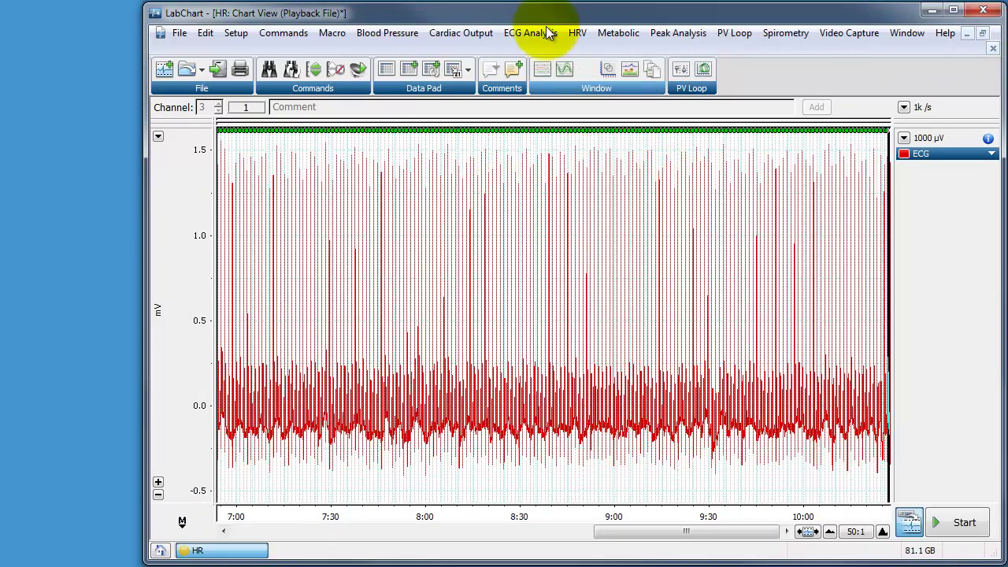